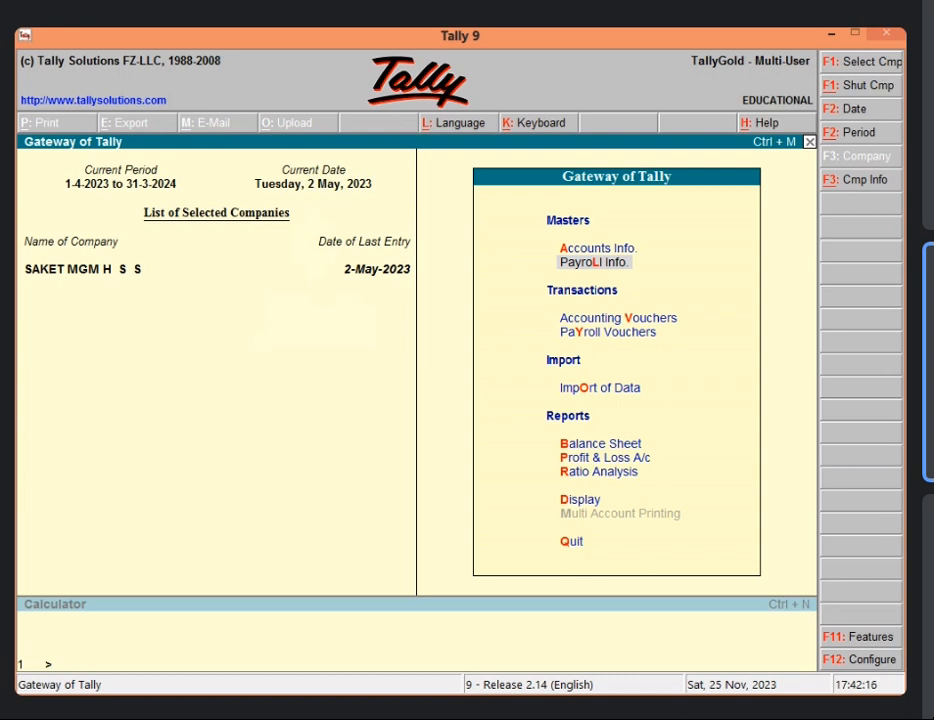
# - Shut the open company and load the company named 24/11/2023 from the list of companies
pyautogui.hotkey('alt', 'F1')
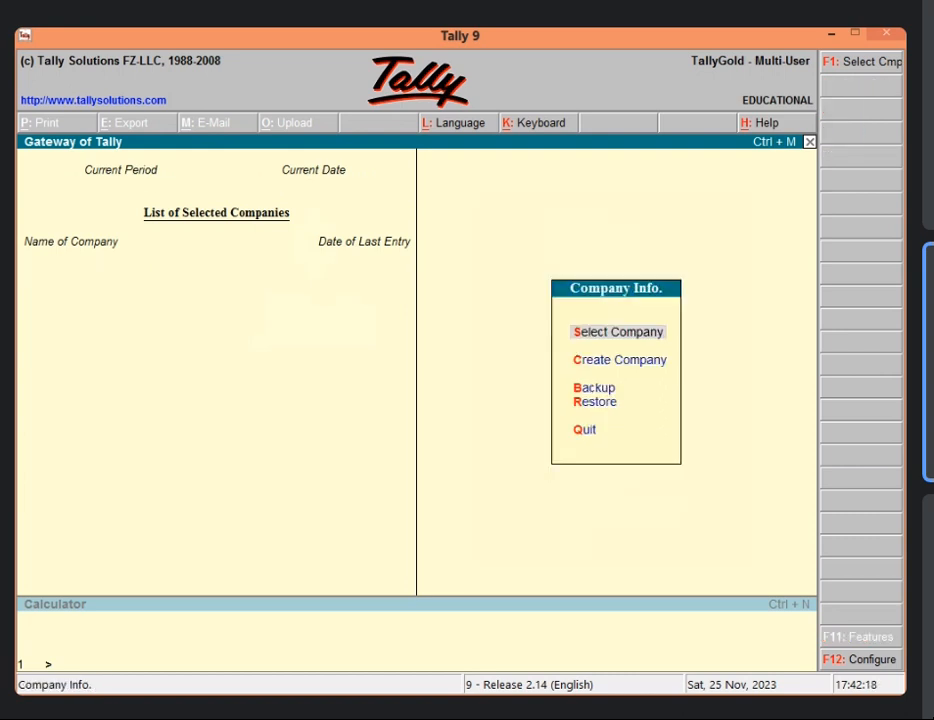
pyautogui.press('Return')
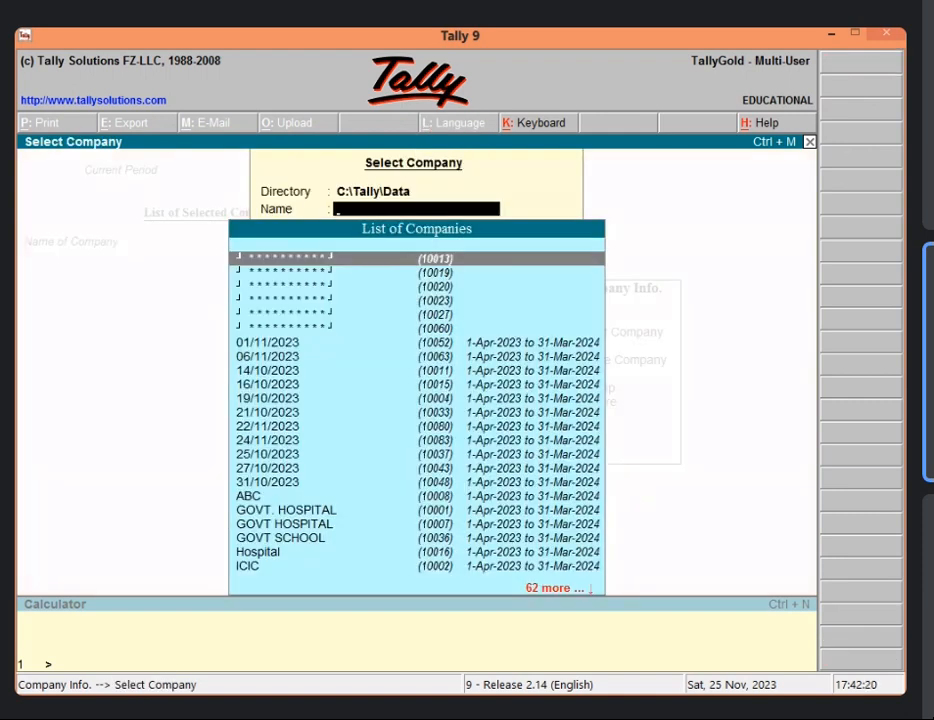
pyautogui.press('Up')
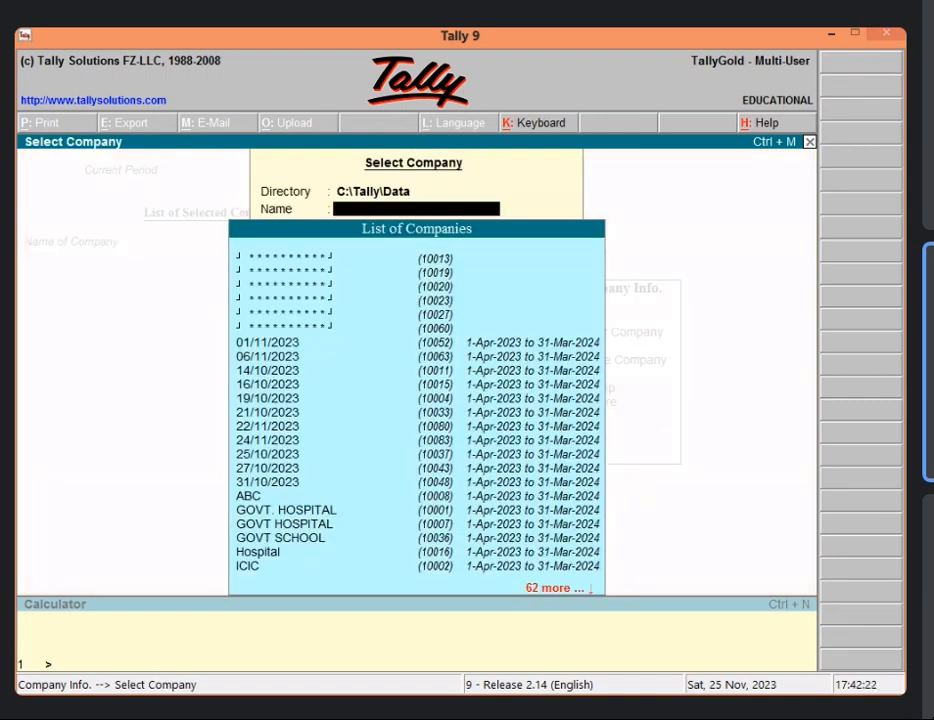
pyautogui.press('Return')
pyautogui.press('Down')
pyautogui.press('Down')
pyautogui.press('Down')
pyautogui.press('Down')
pyautogui.press('Down')
pyautogui.press('Down')
pyautogui.press('Down')
pyautogui.press('Down')
pyautogui.press('Down')
pyautogui.press('Down')
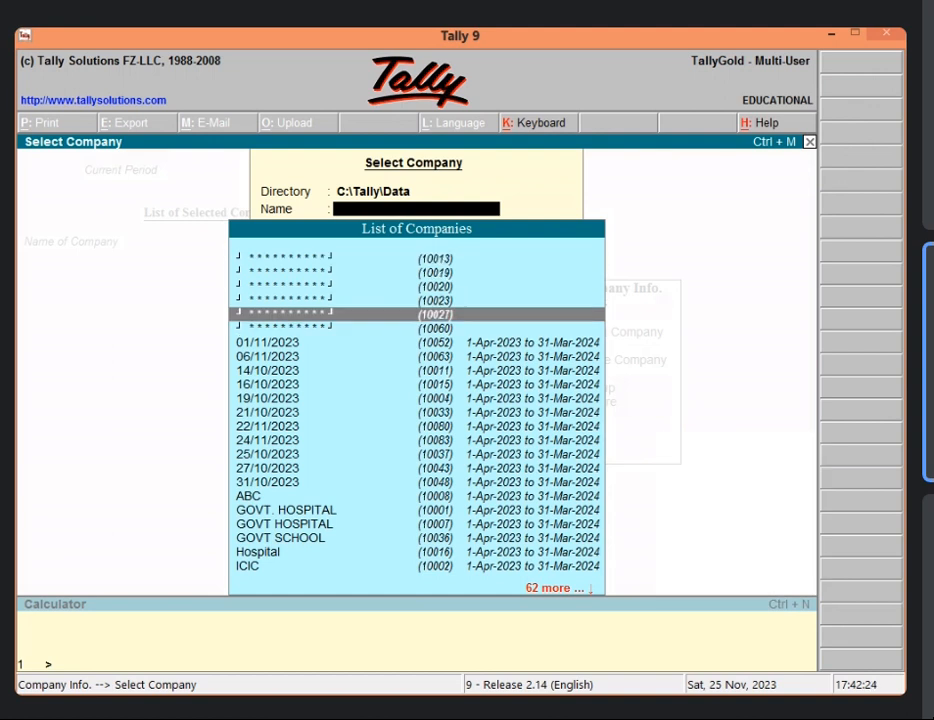
pyautogui.press('Down')
pyautogui.press('Down')
pyautogui.press('Down')
pyautogui.press('Down')
pyautogui.press('Down')
pyautogui.press('Down')
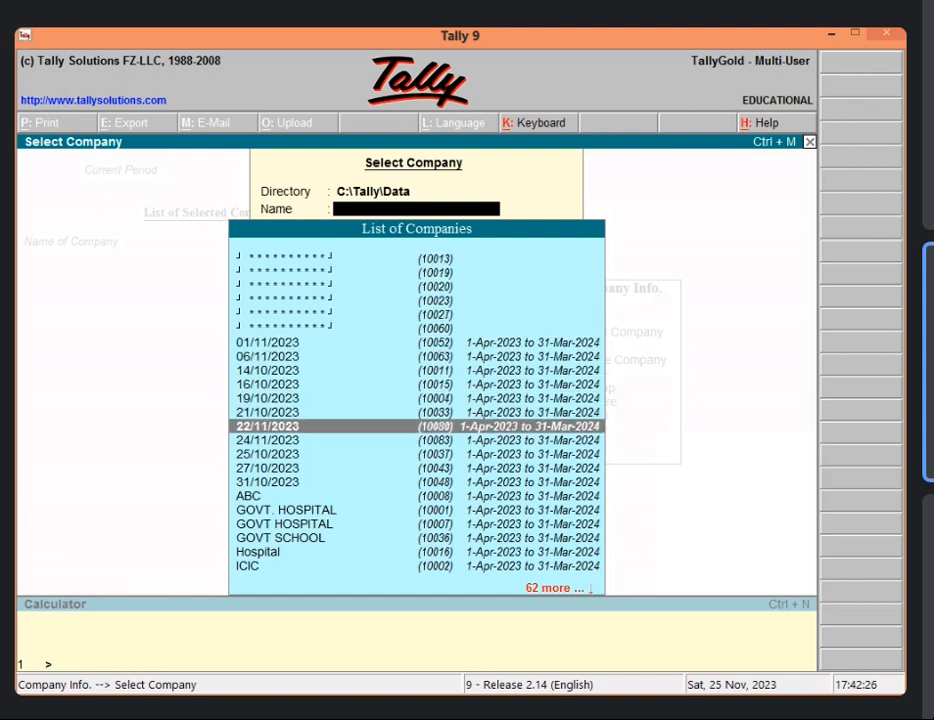
pyautogui.press('Up')
pyautogui.press('Up')
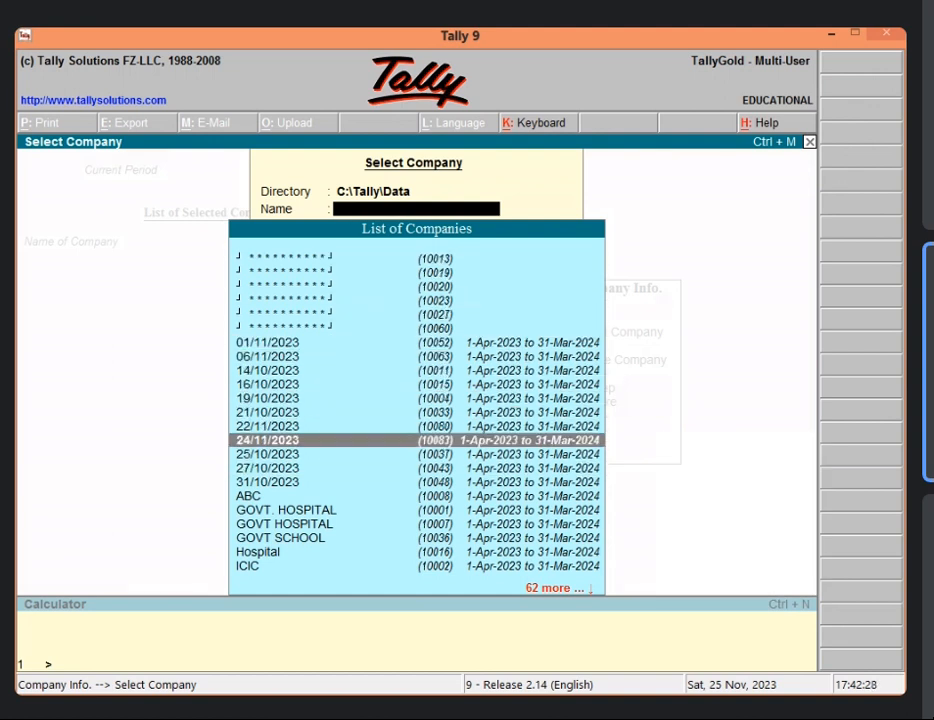
pyautogui.press('Return')
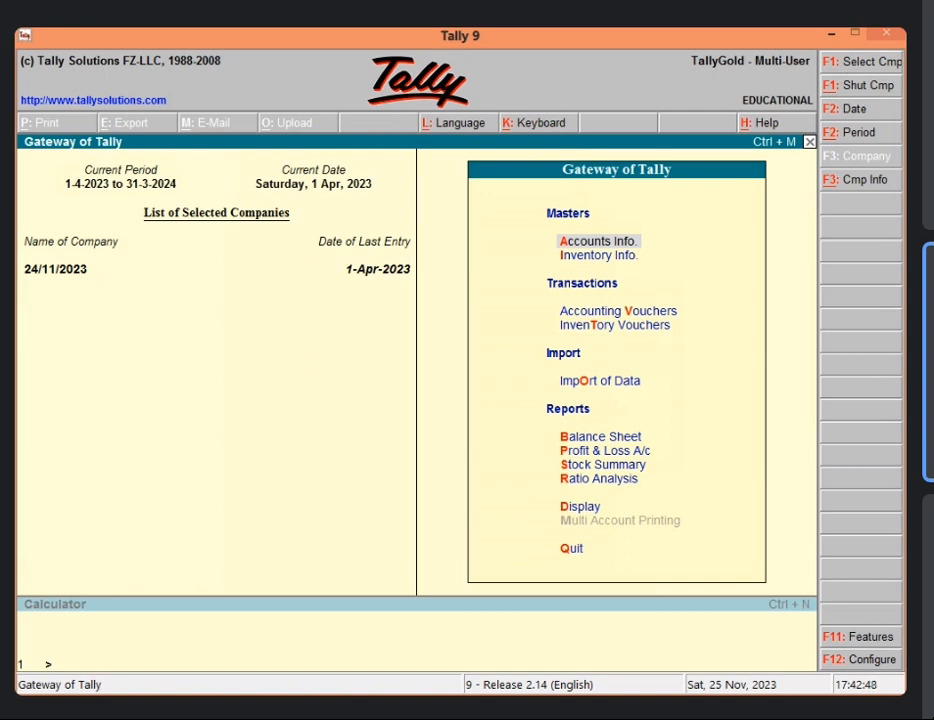
# - Start a new sales voucher in voucher mode instead of invoice mode, leaving its reference blank
pyautogui.press('v')
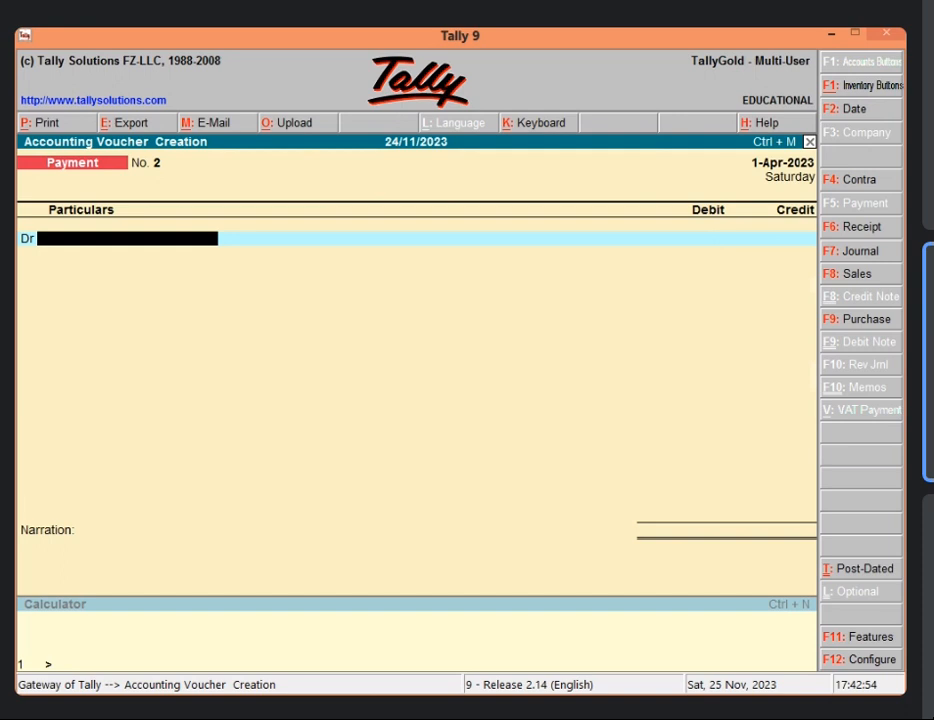
pyautogui.click(884, 284)
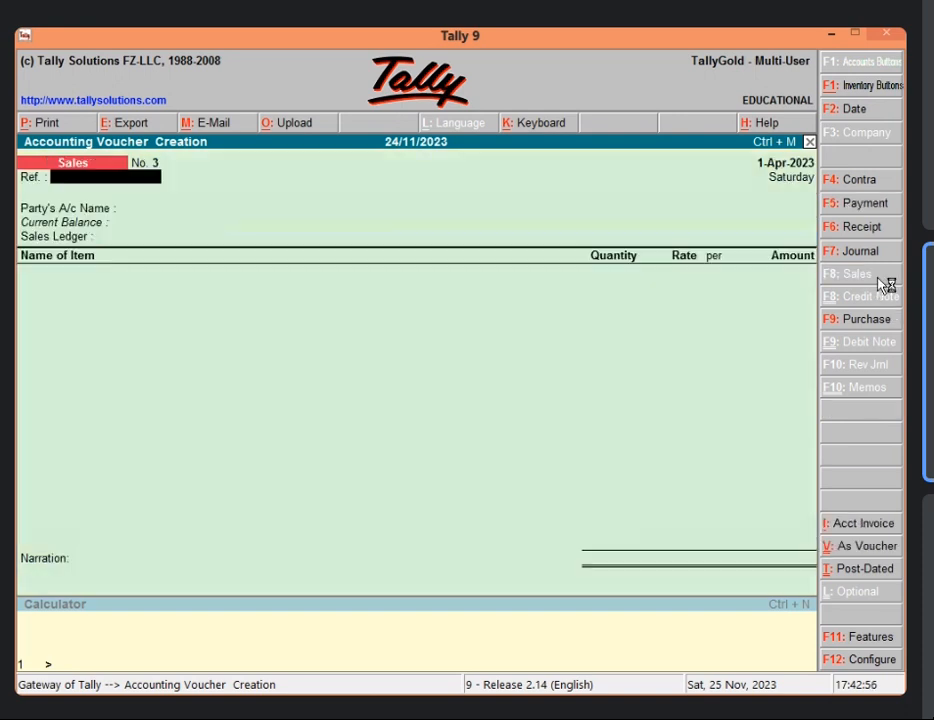
pyautogui.click(830, 548)
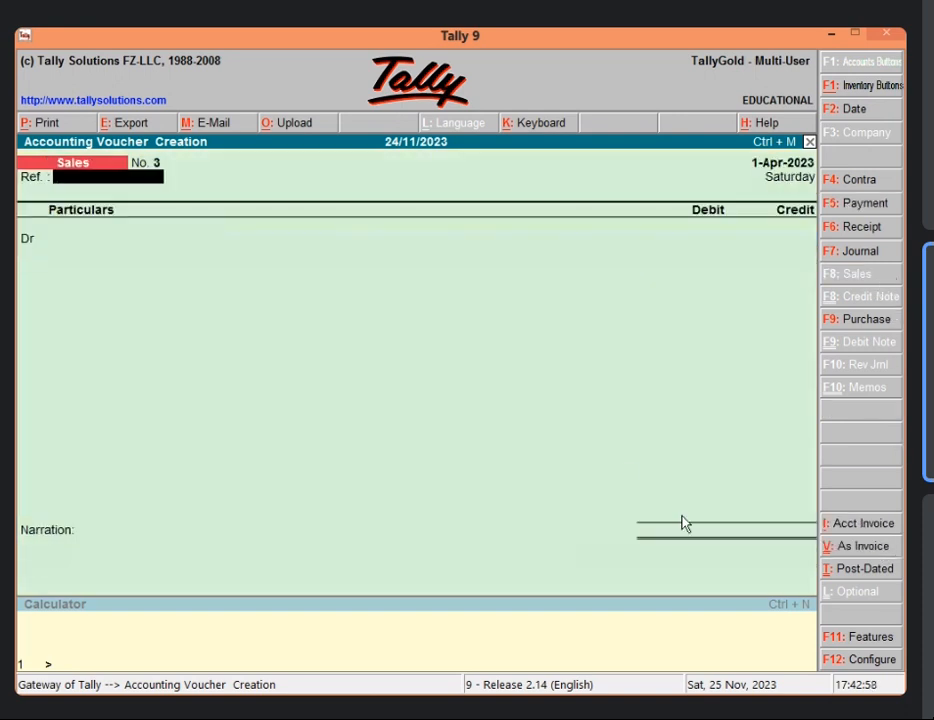
pyautogui.press('Return')
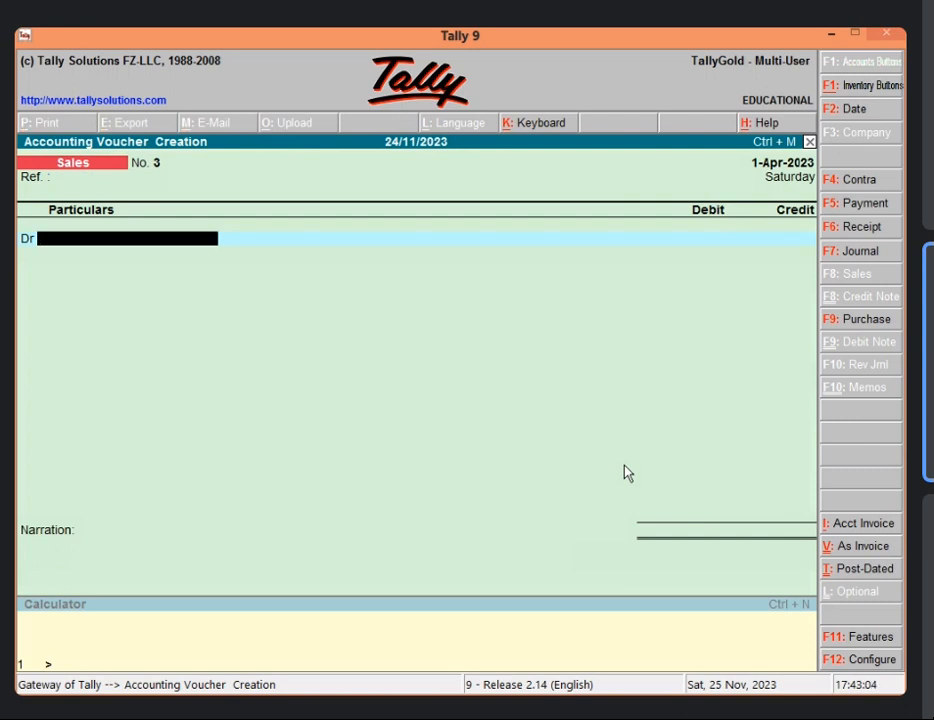
# - Configure voucher entry to use To/By by setting "Use Cr/Dr instead of To/By during entry" to No, and save
pyautogui.press('F12')
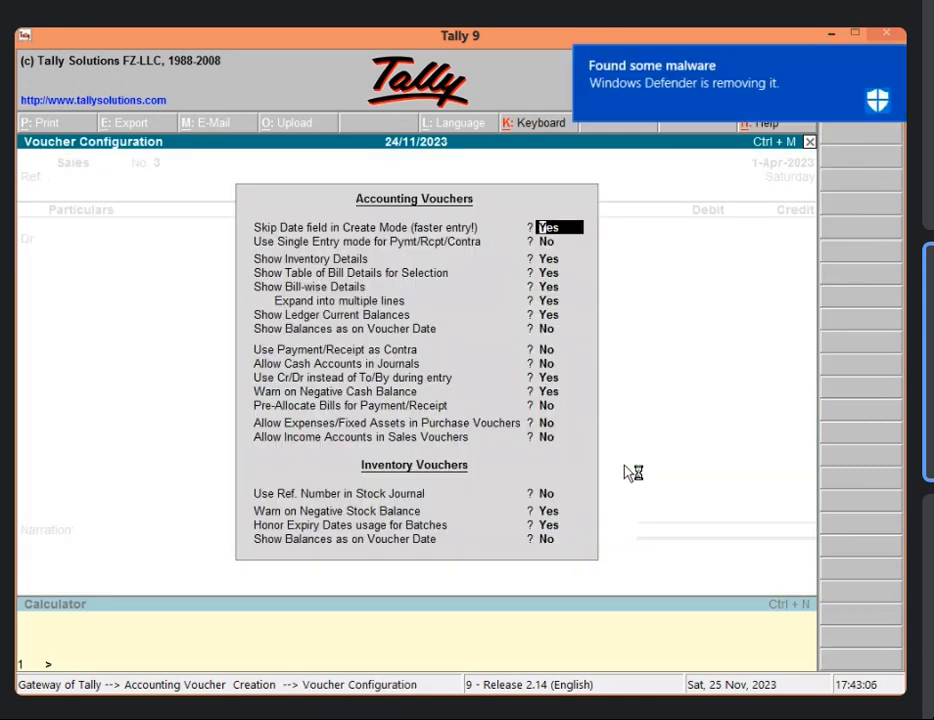
pyautogui.press('Down')
pyautogui.press('Down')
pyautogui.press('Down')
pyautogui.press('Down')
pyautogui.press('Down')
pyautogui.press('Down')
pyautogui.press('Down')
pyautogui.press('Down')
pyautogui.press('Down')
pyautogui.press('Down')
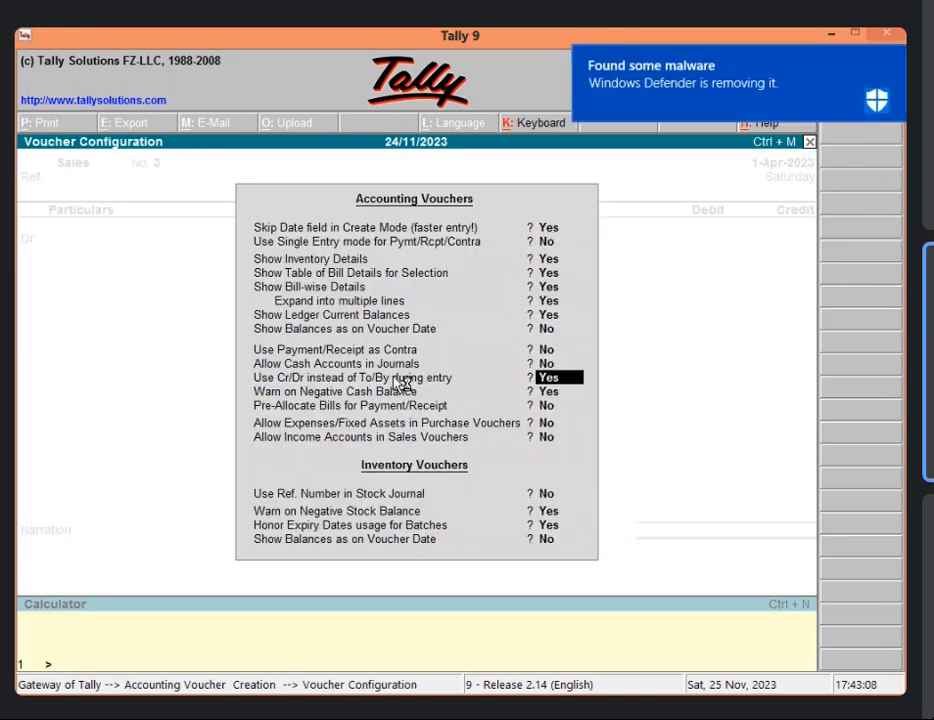
pyautogui.write('N')
pyautogui.press('Return')
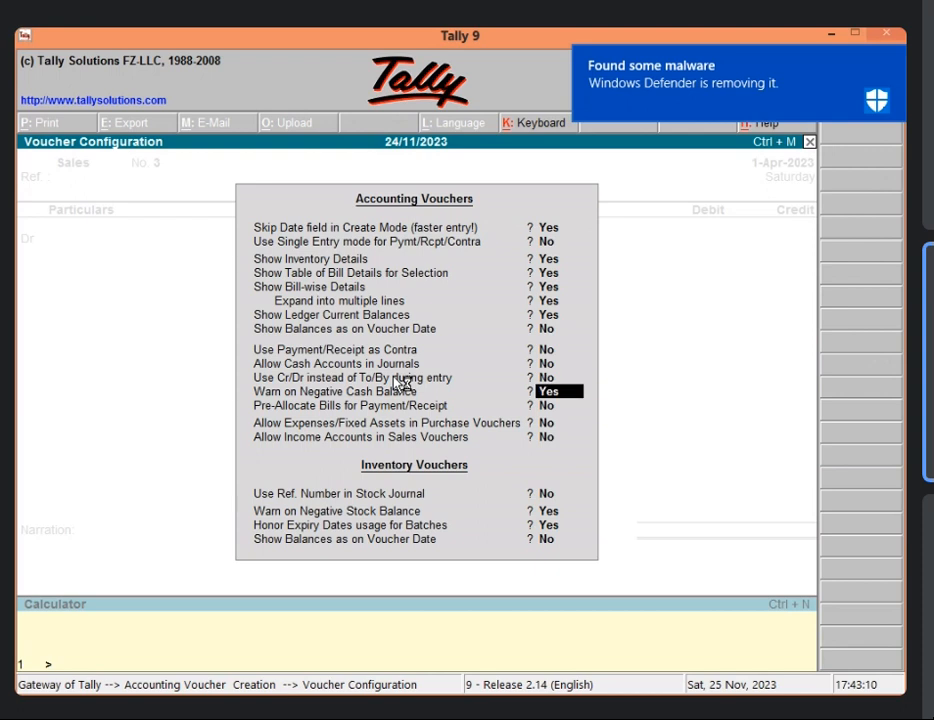
pyautogui.hotkey('ctrl', 'a')
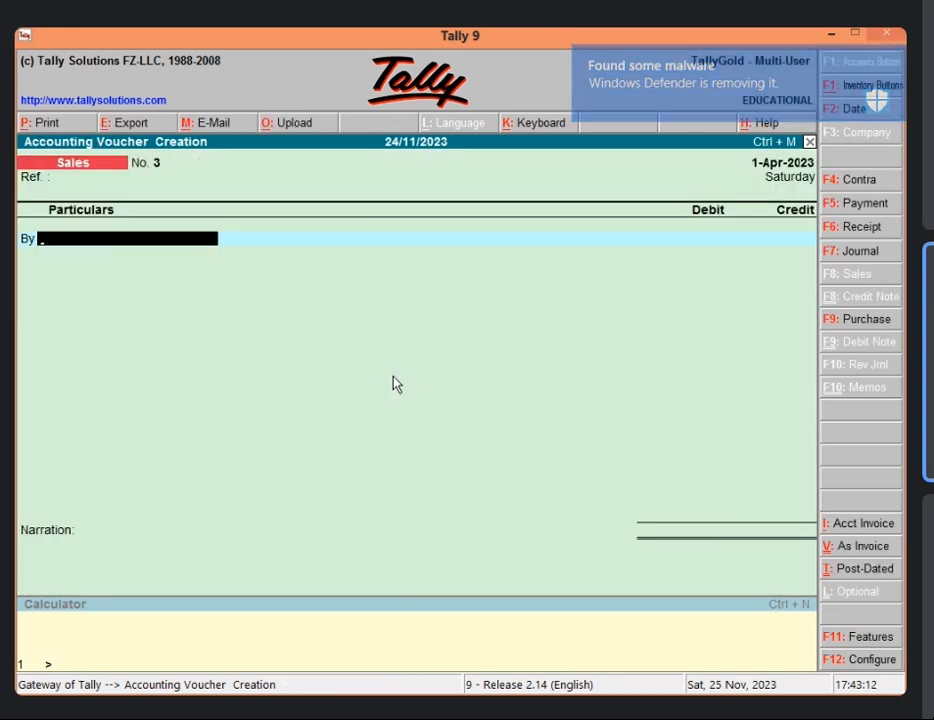
# - Debit CHAQUE IN HAND with 28,000 in the sales voucher
pyautogui.write('C')
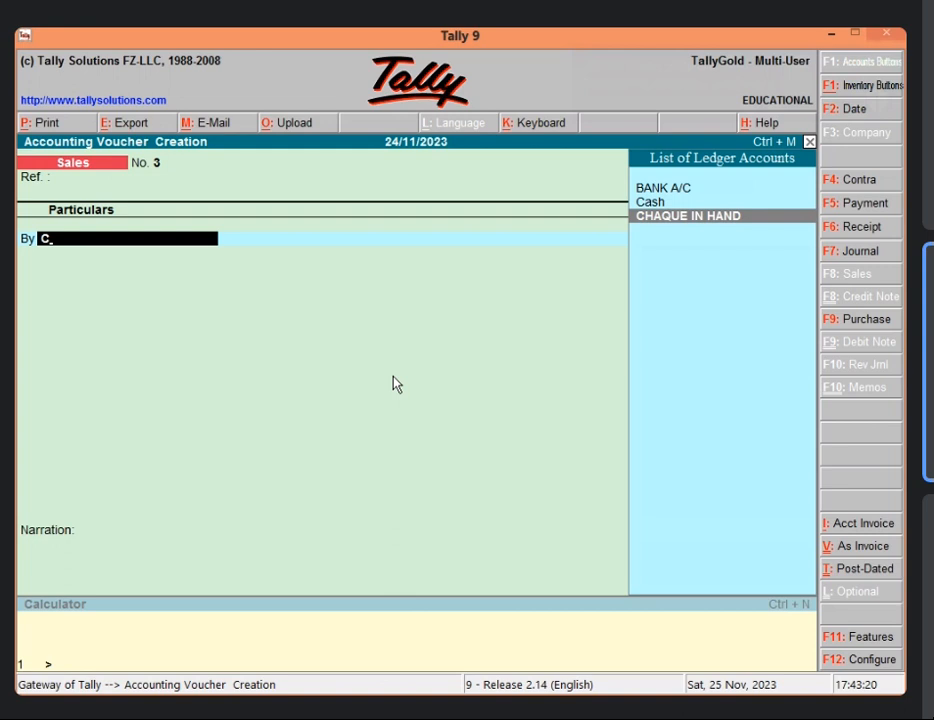
pyautogui.press('Return')
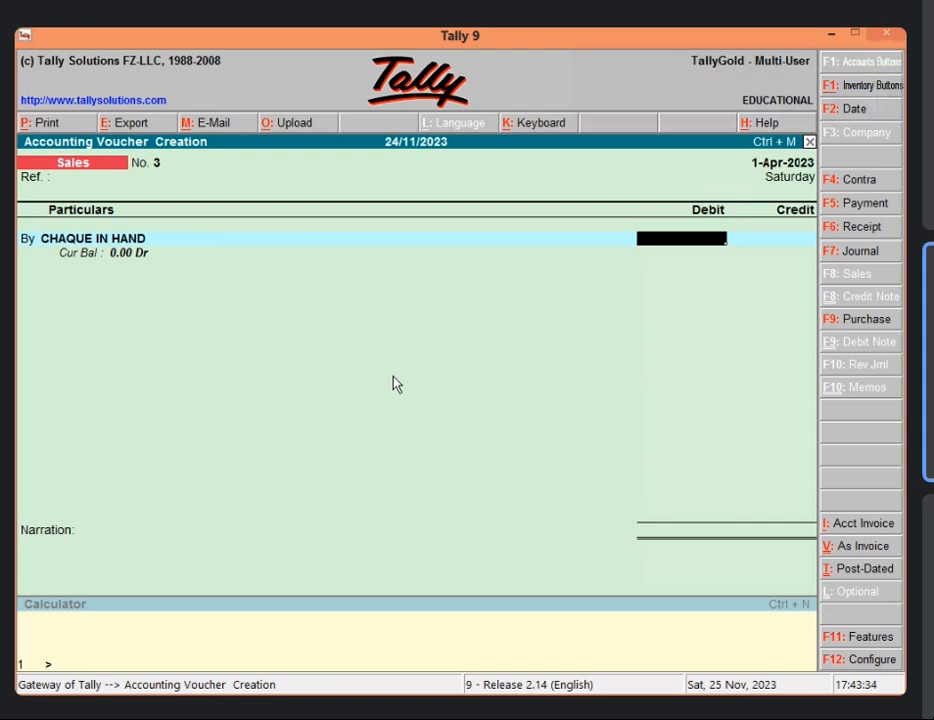
pyautogui.write('28000')
pyautogui.press('Return')
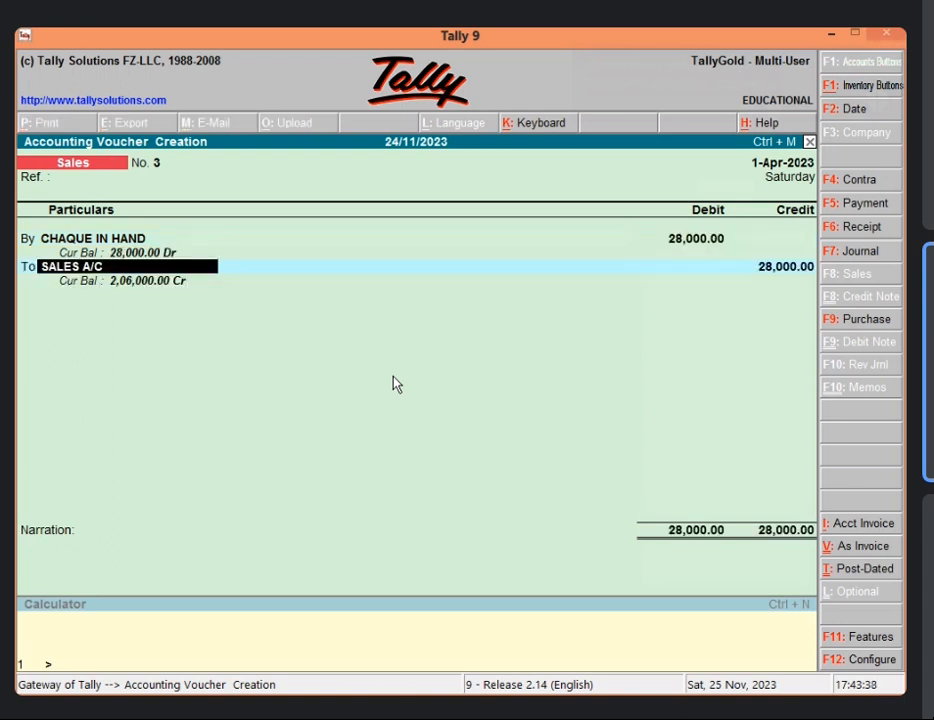
# - Credit SALES A/C with 28,000, leave the narration empty and accept the sales voucher
pyautogui.press('Return')
pyautogui.press('Return')
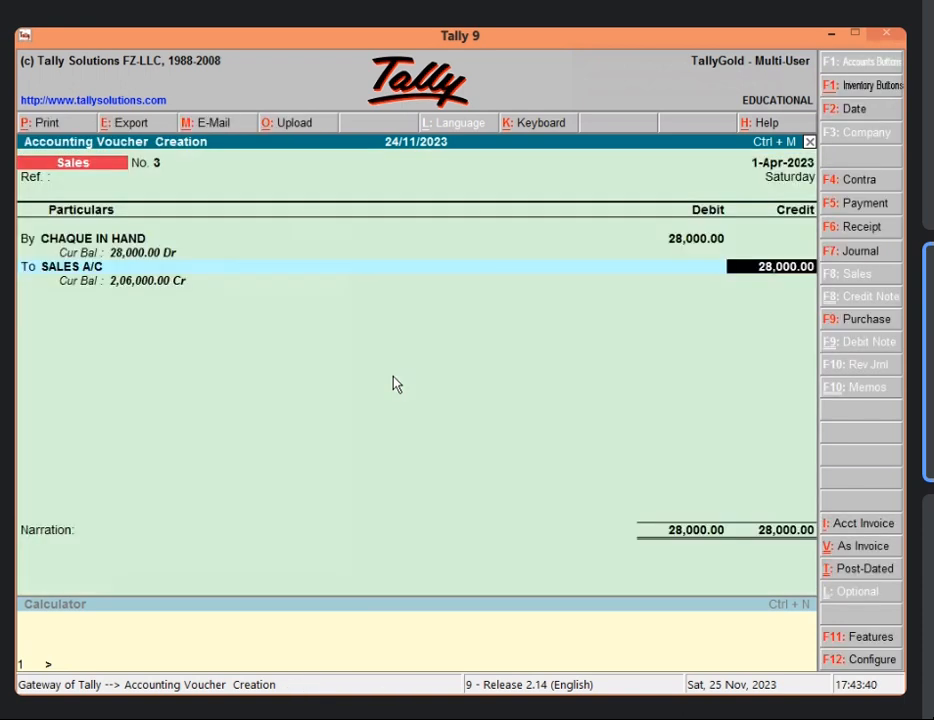
pyautogui.press('Return')
pyautogui.press('Return')
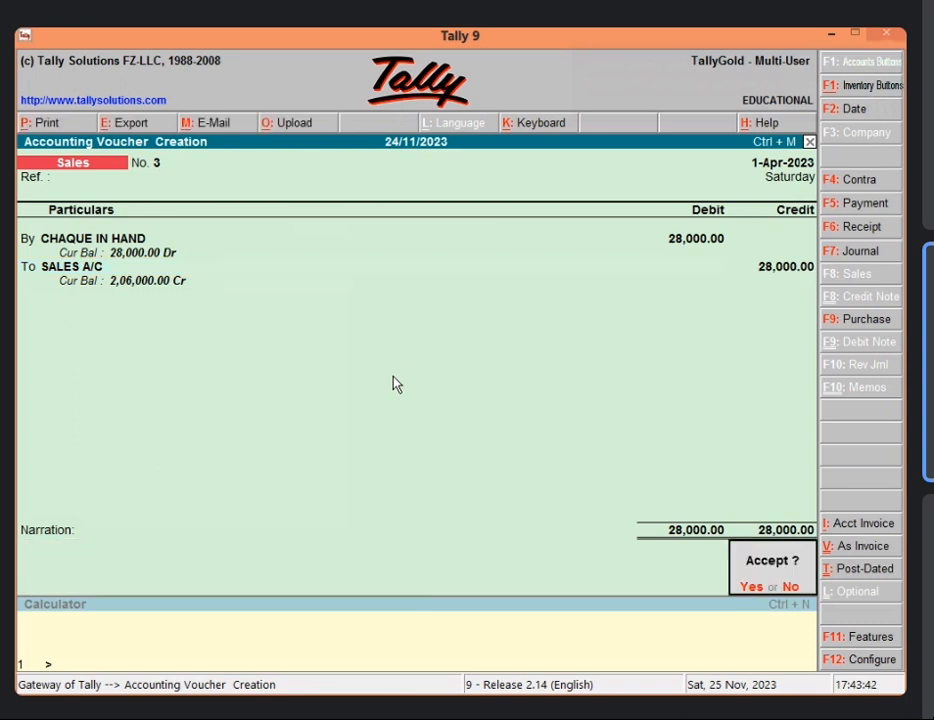
pyautogui.press('Return')
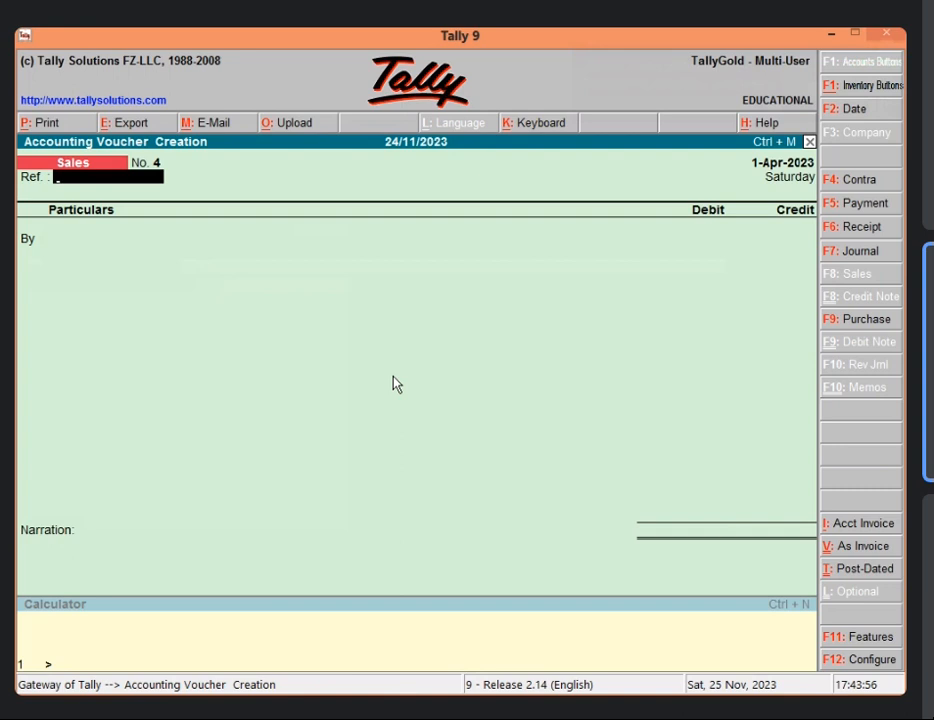
# - Start a contra voucher and credit CHAQUE IN HAND with 28,000
pyautogui.click(884, 190)
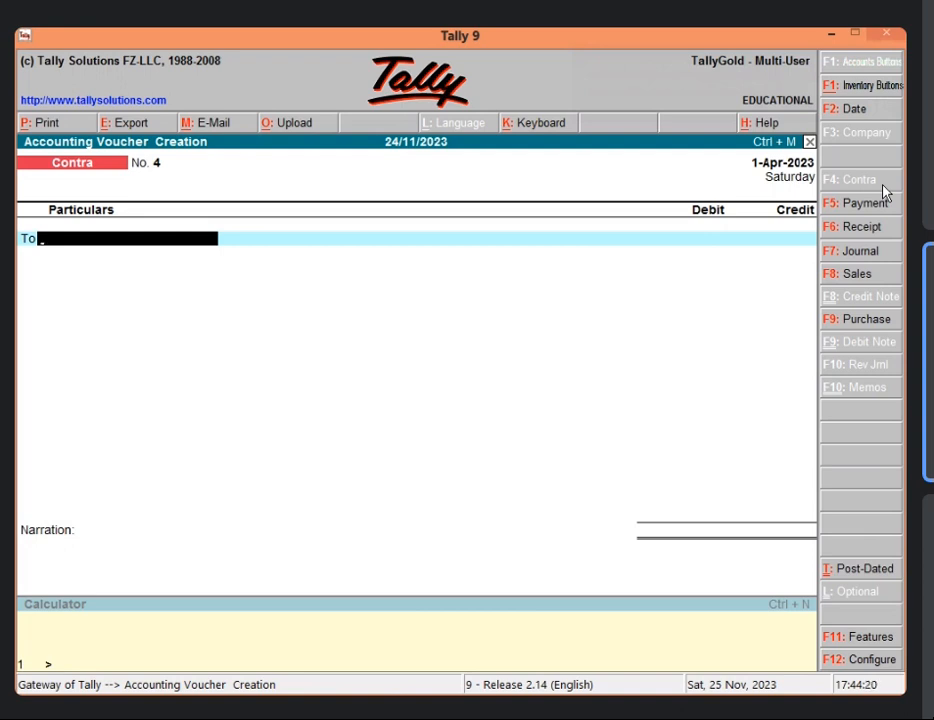
pyautogui.write('C')
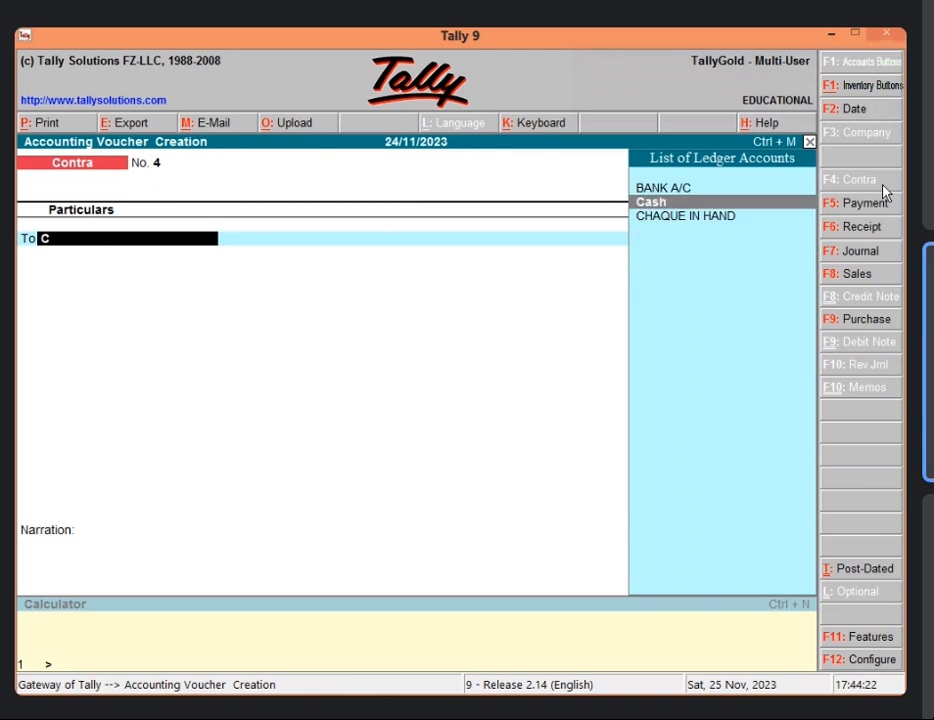
pyautogui.press('Down')
pyautogui.press('Return')
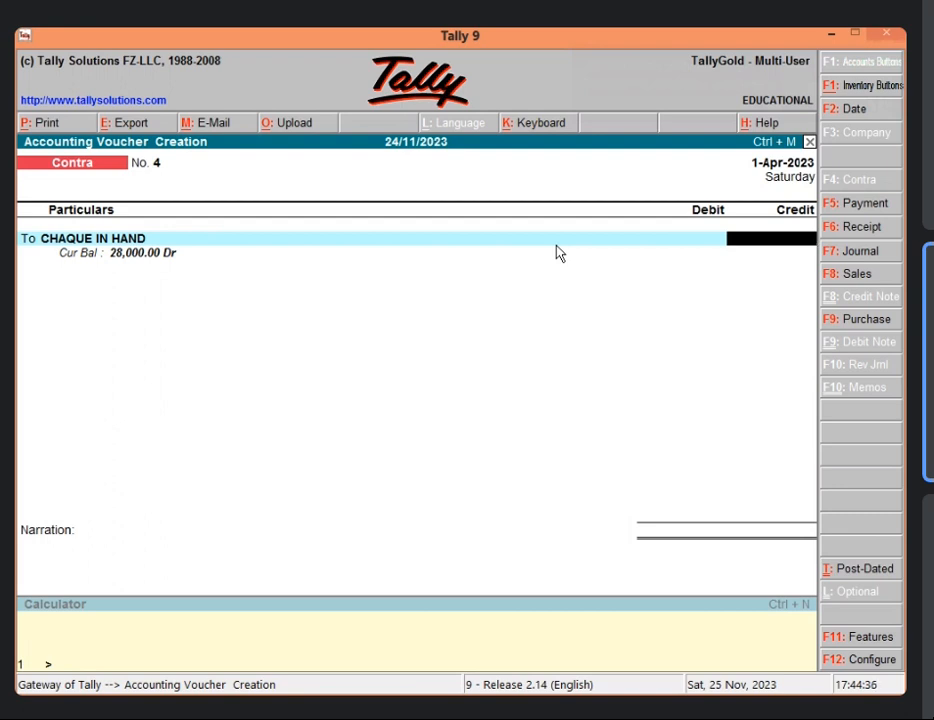
pyautogui.write('28000')
pyautogui.press('Return')
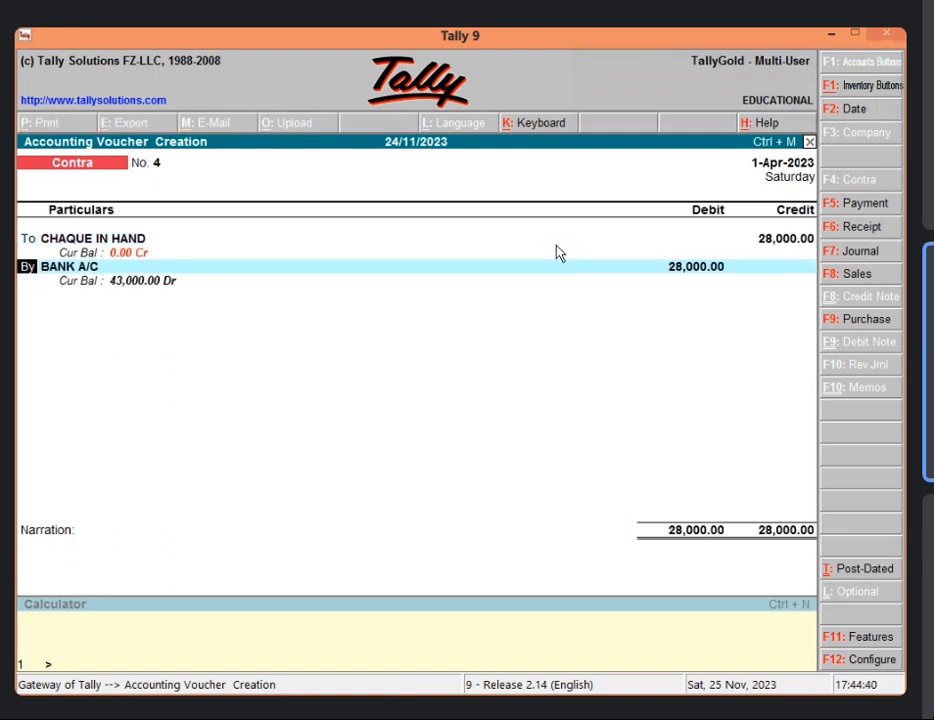
# - Debit BANK A/C with 28,000, leave the narration empty and accept the contra voucher
pyautogui.press('Return')
pyautogui.press('Return')
pyautogui.press('Return')
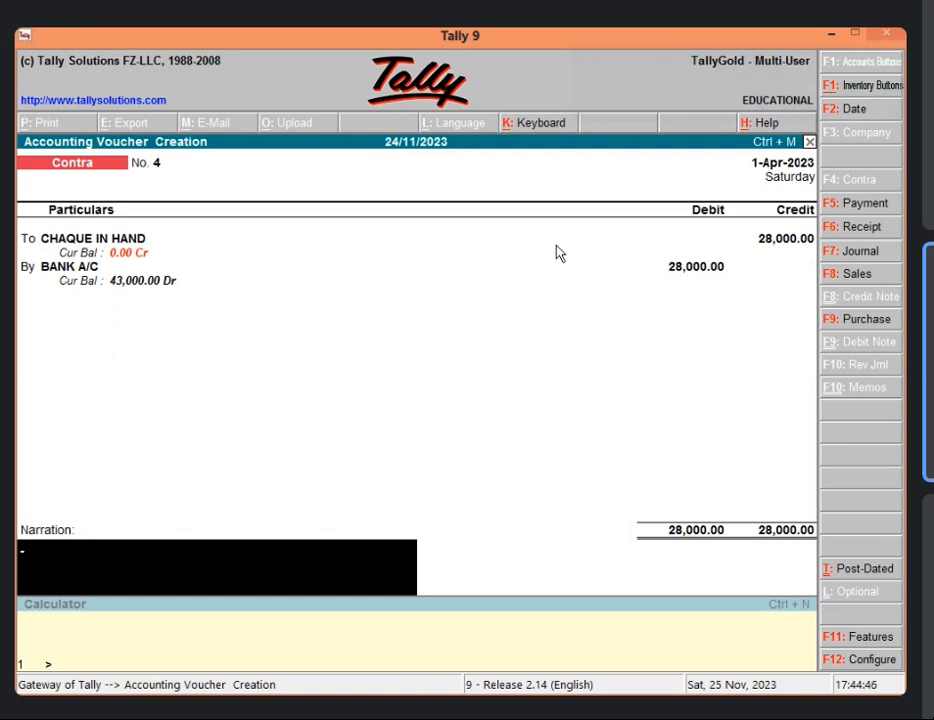
pyautogui.press('Return')
pyautogui.press('Return')
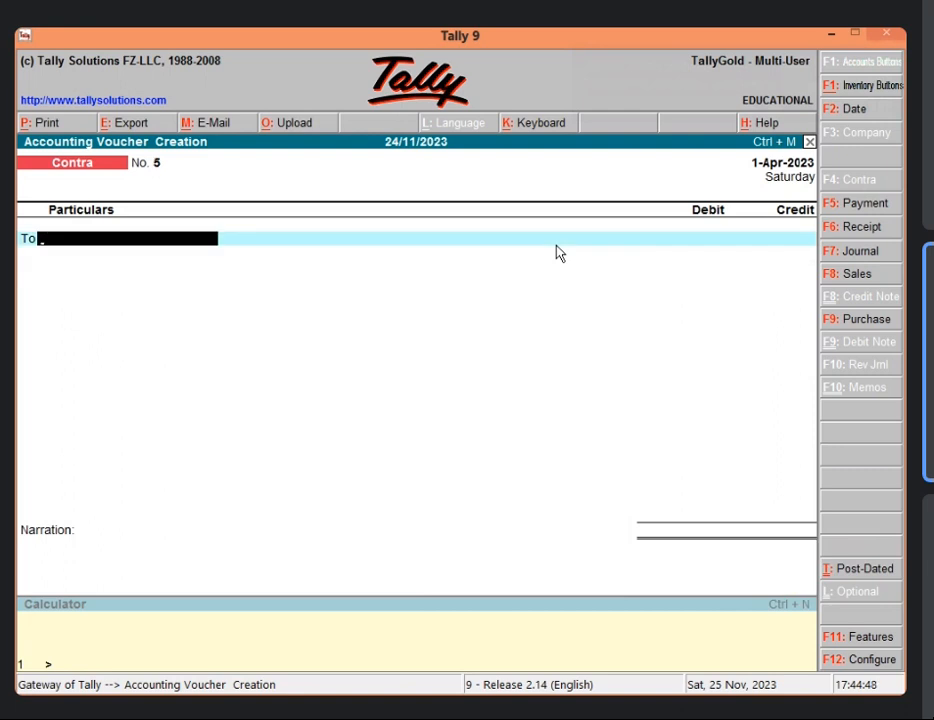
# - Leave voucher entry and open the creation form for a new single ledger
pyautogui.press('Escape')
pyautogui.press('Escape')
pyautogui.press('Escape')
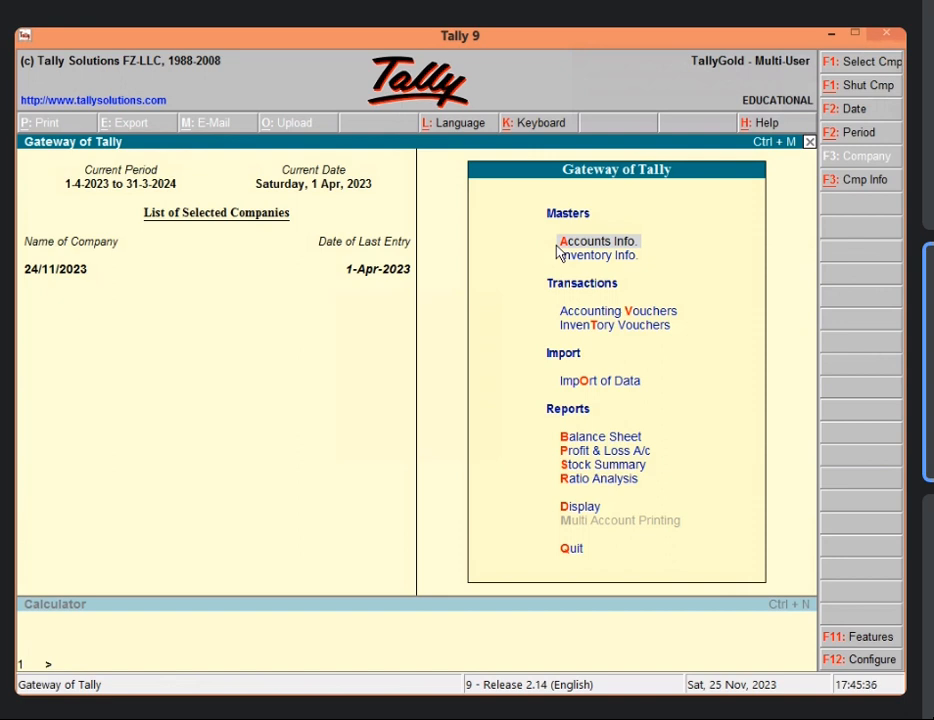
pyautogui.press('Escape')
pyautogui.press('Escape')
pyautogui.press('Return')
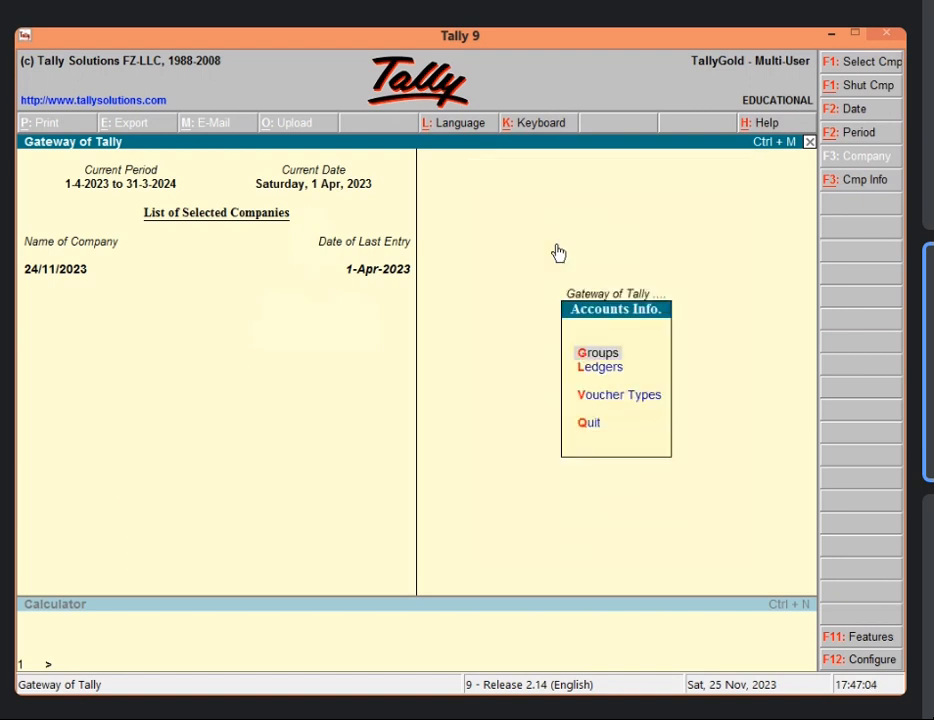
pyautogui.press('l')
pyautogui.press('Return')
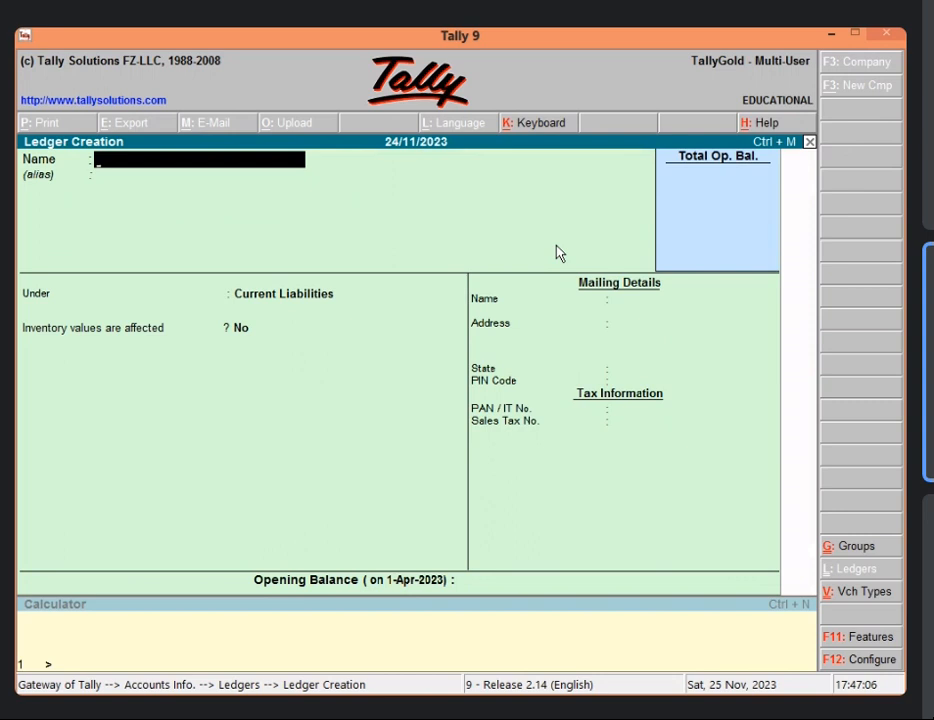
# - Create the ledger LOSS BY FIRE A/C without an alias, under Indirect Expenses with inventory values not affected, and save it
pyautogui.write('LOSS BY')
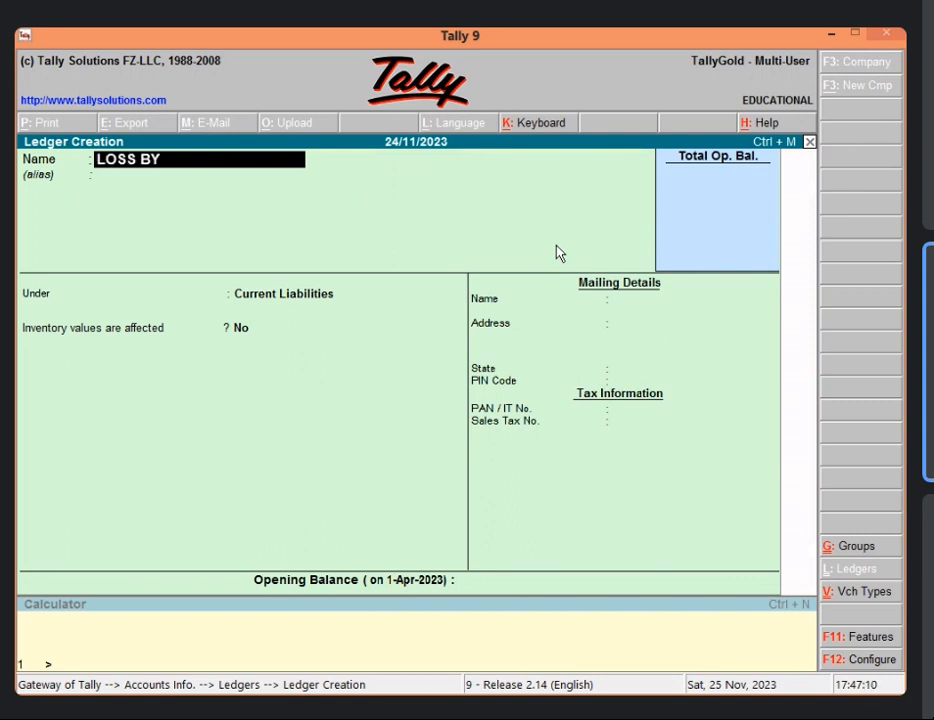
pyautogui.write(' FIRE A/C')
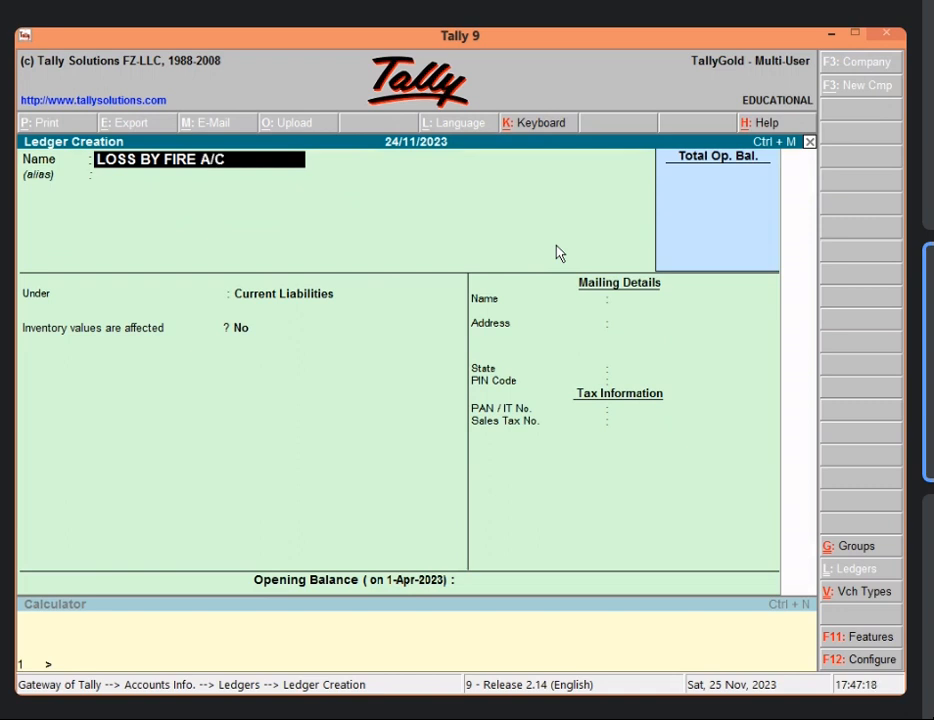
pyautogui.press('Return')
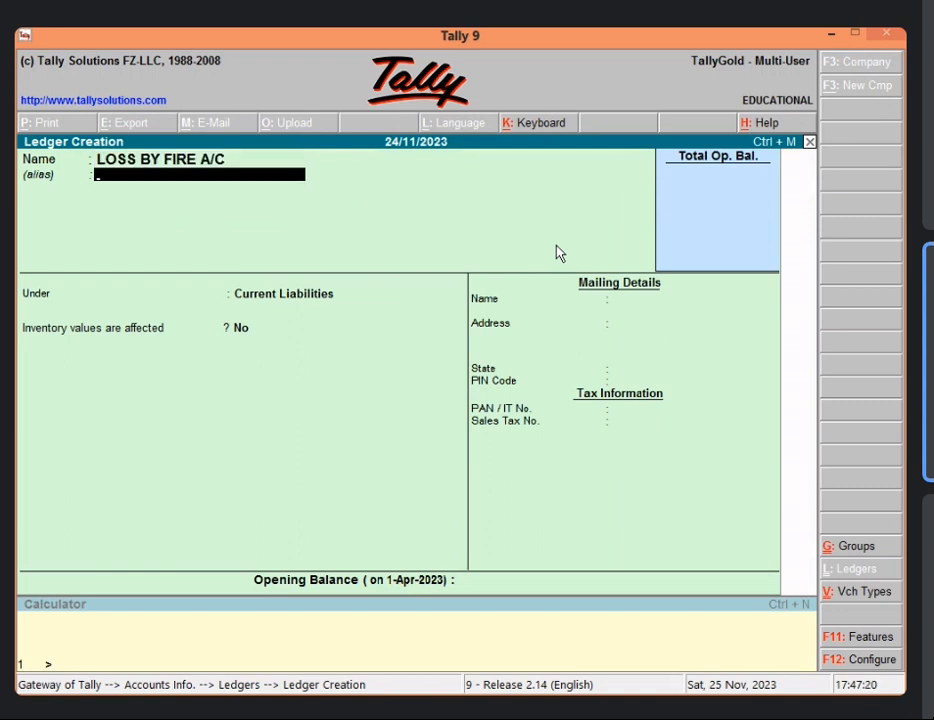
pyautogui.press('Return')
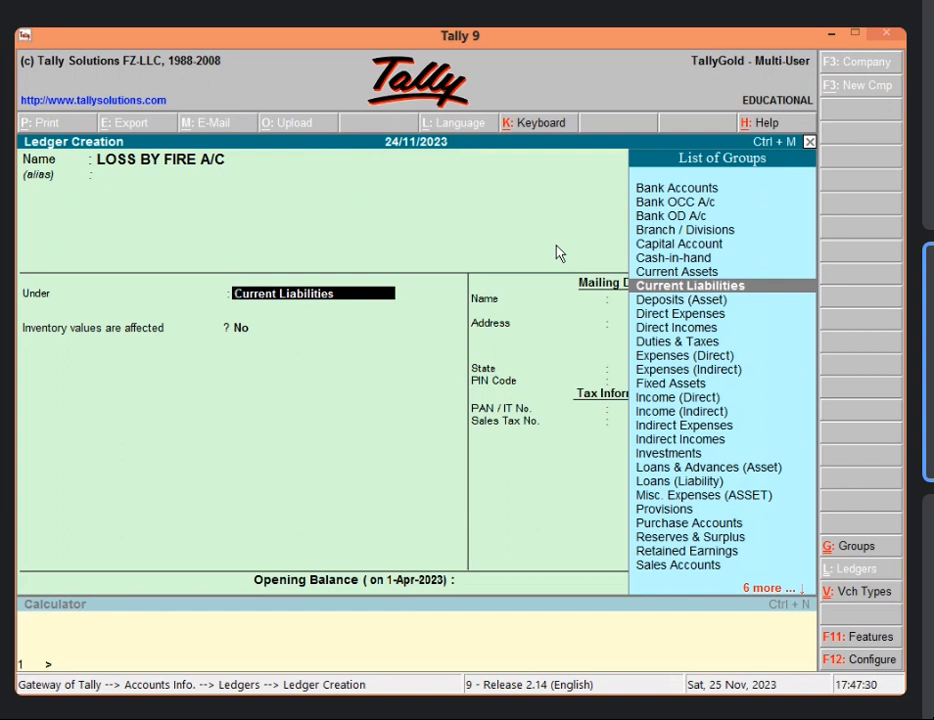
pyautogui.write('ind')
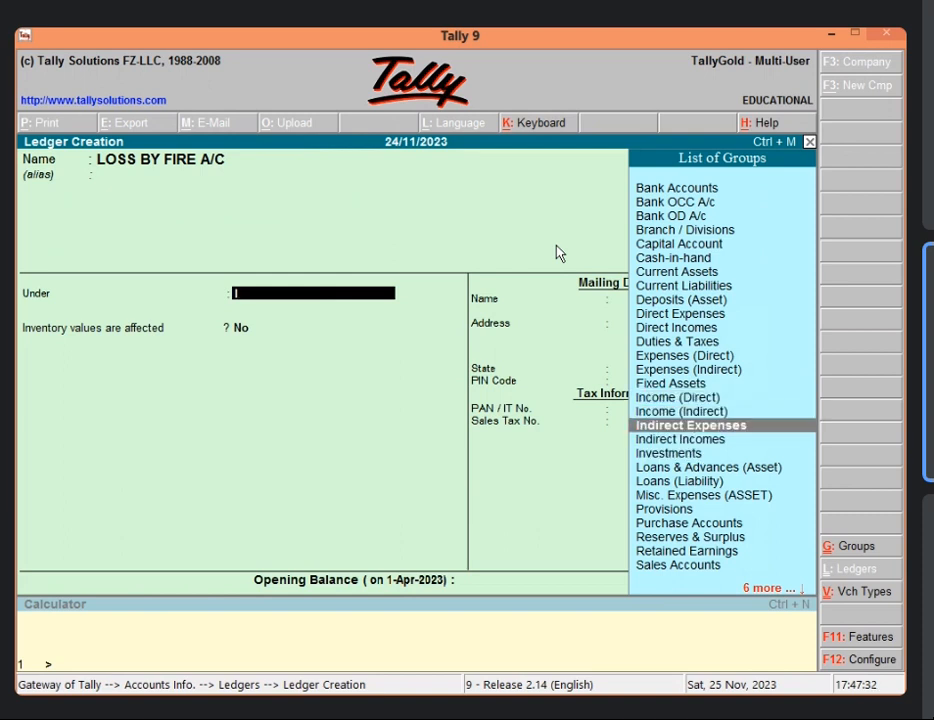
pyautogui.press('Return')
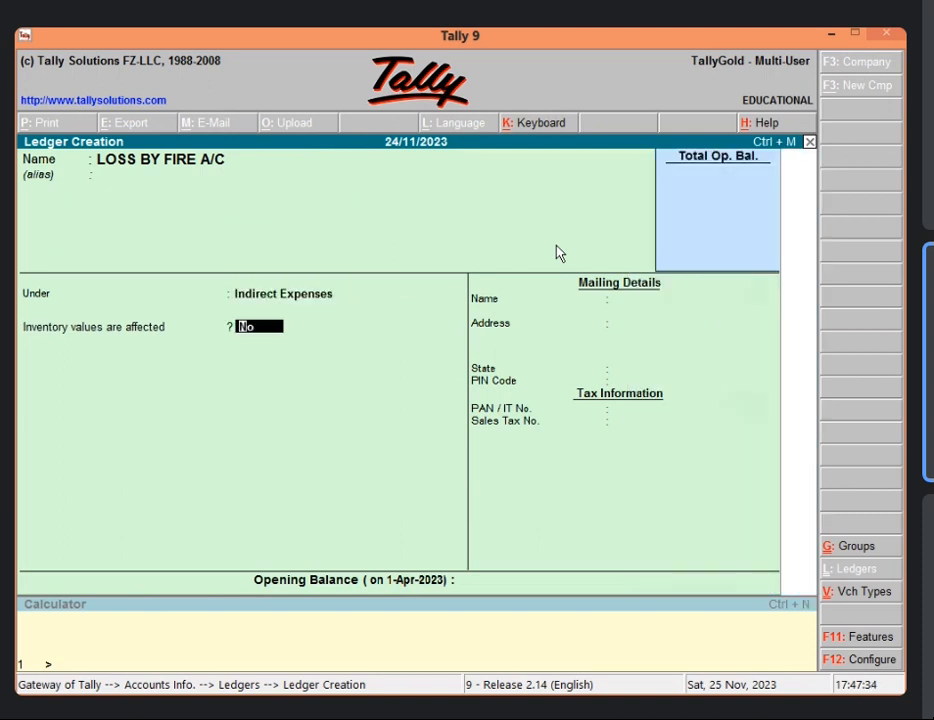
pyautogui.press('Return')
pyautogui.press('Return')
pyautogui.press('Return')
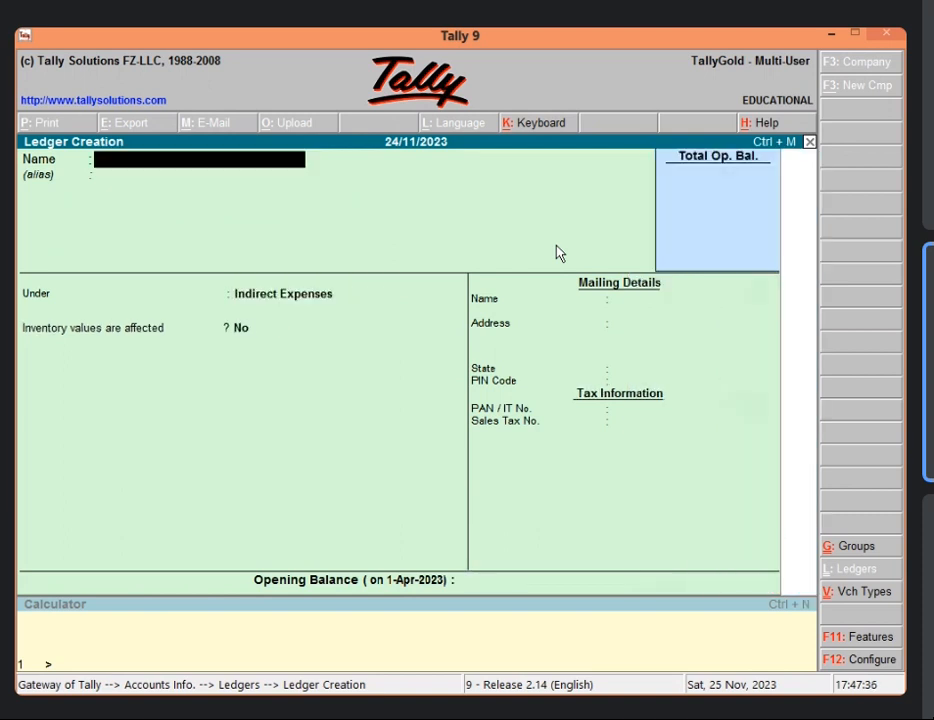
# - Leave ledger creation and start a new journal voucher
pyautogui.press('Escape')
pyautogui.press('Return')
pyautogui.press('Escape')
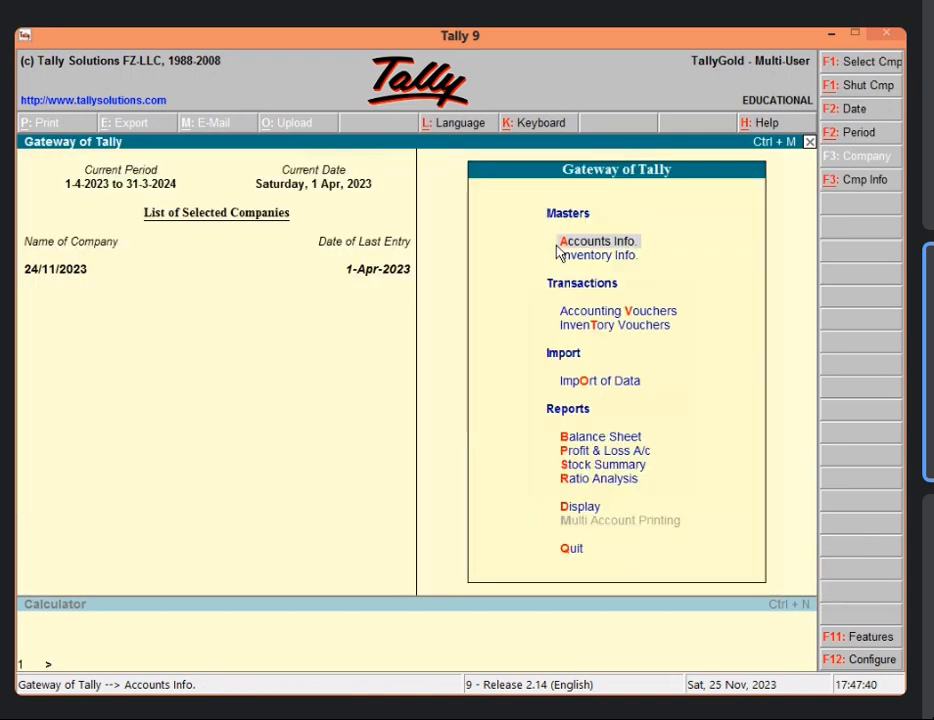
pyautogui.press('Escape')
pyautogui.press('Escape')
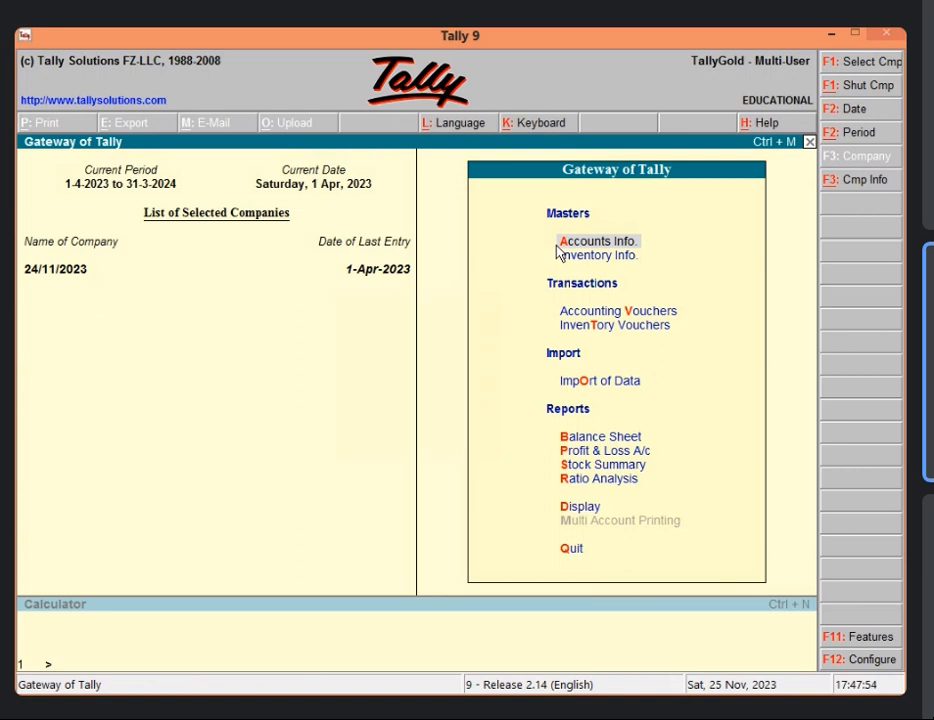
pyautogui.press('v')
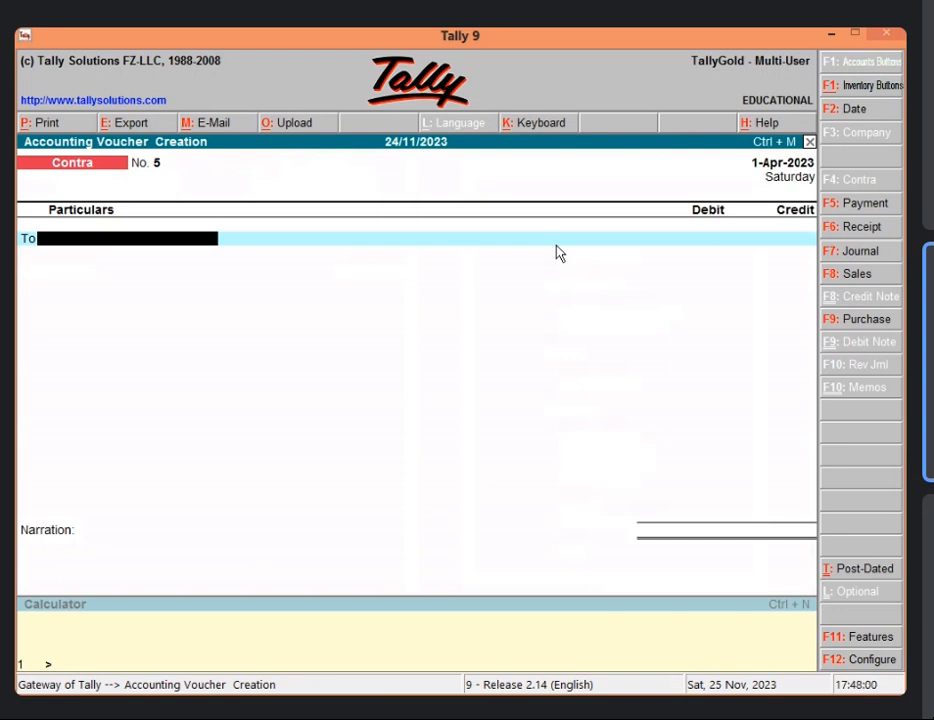
pyautogui.click(840, 256)
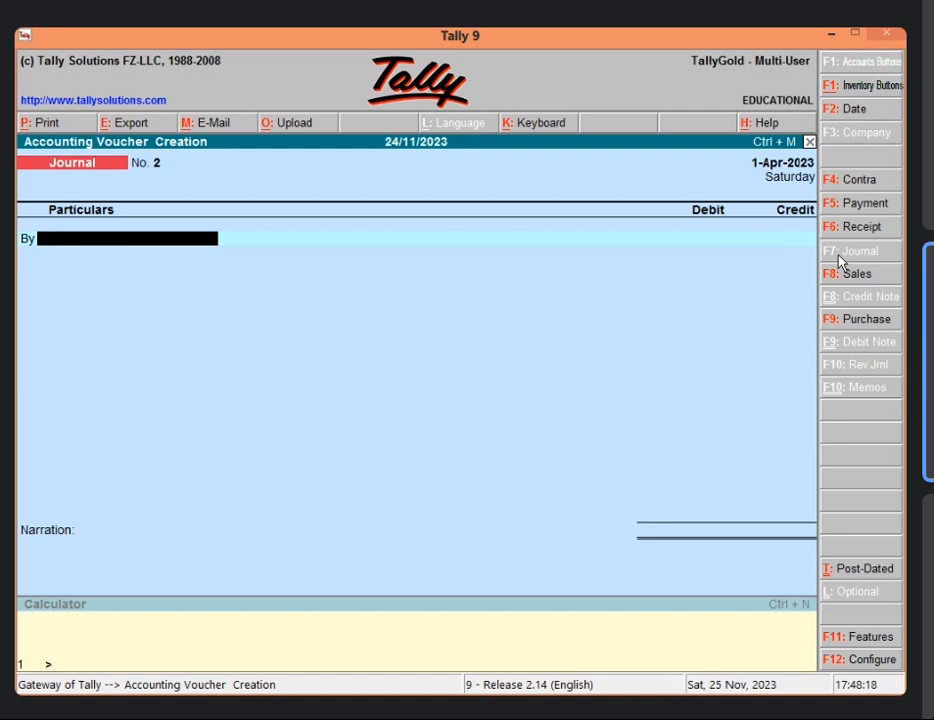
# - In the journal voucher, debit LOSS BY FIRE A/C and credit PURCHASE A/C with 5,000
pyautogui.write('L')
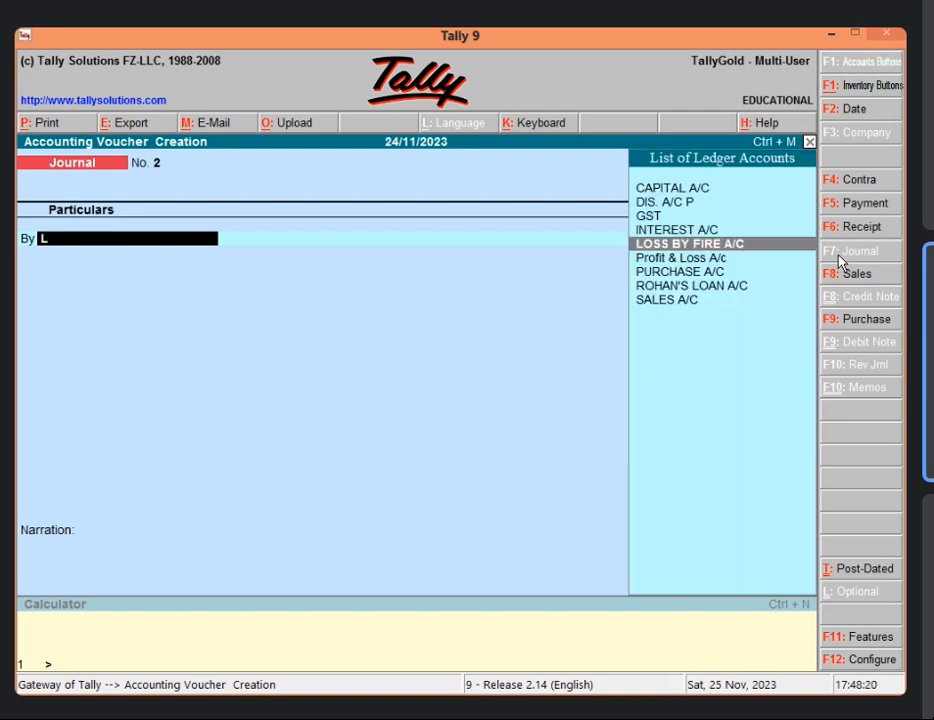
pyautogui.press('Return')
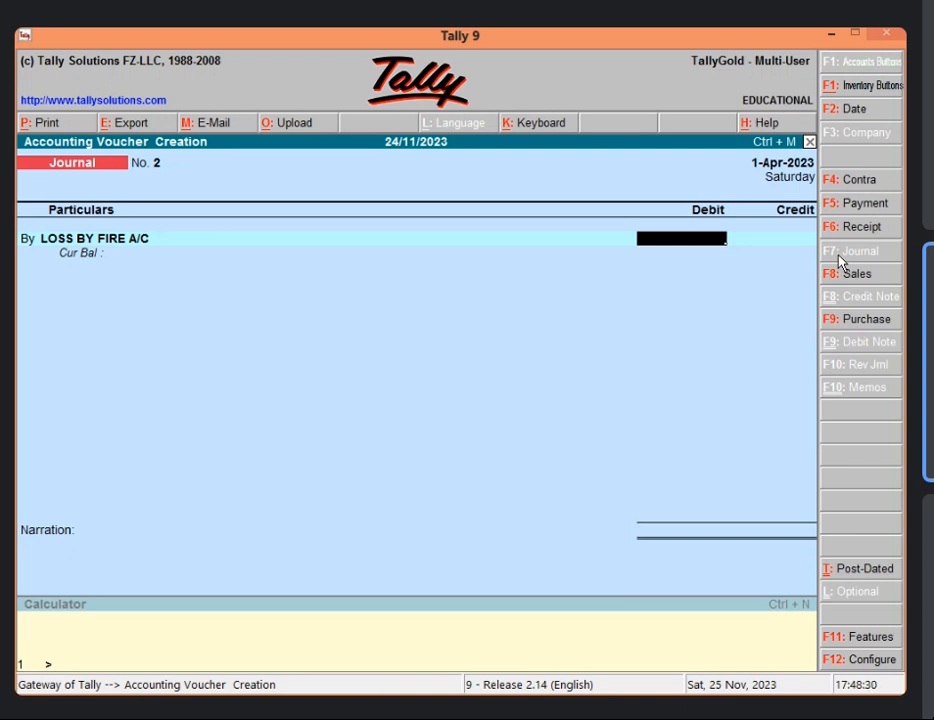
pyautogui.write('5000')
pyautogui.press('Return')
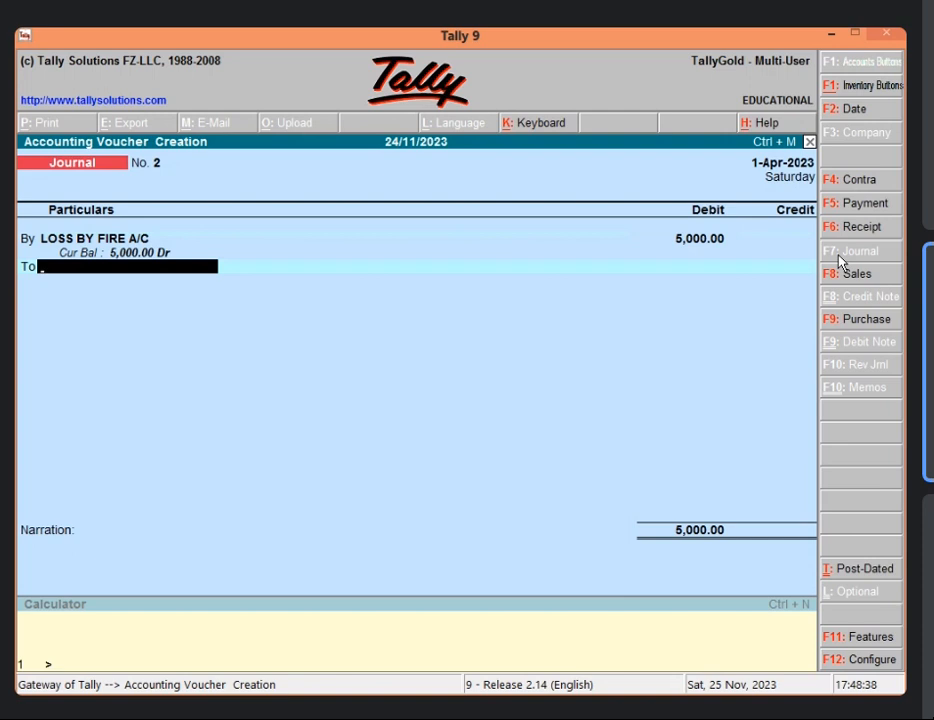
pyautogui.write('P')
pyautogui.press('Down')
pyautogui.press('Return')
pyautogui.press('Return')
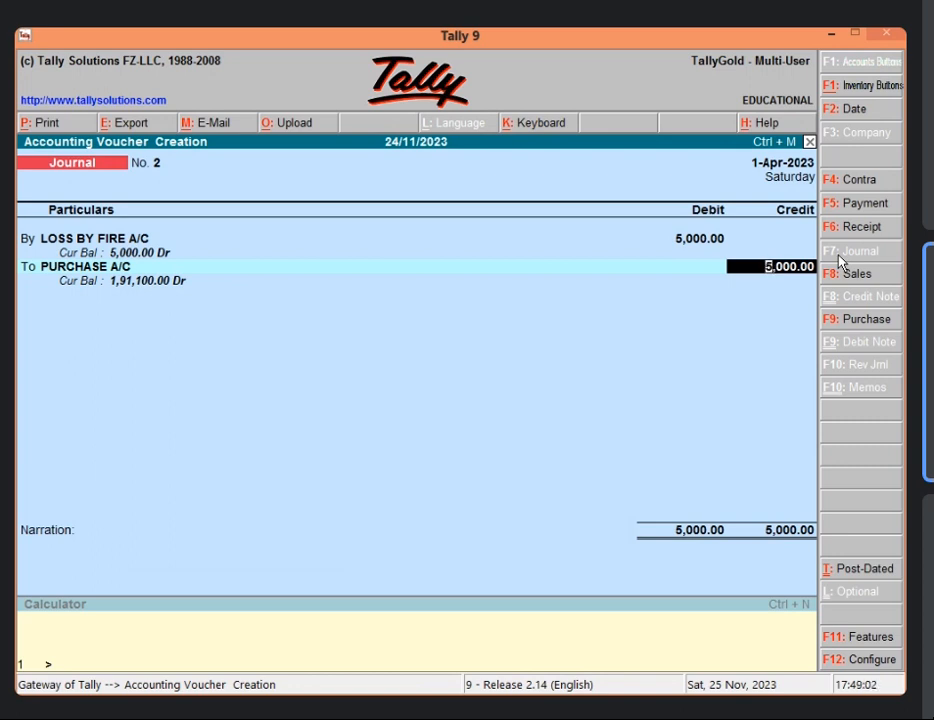
pyautogui.press('Return')
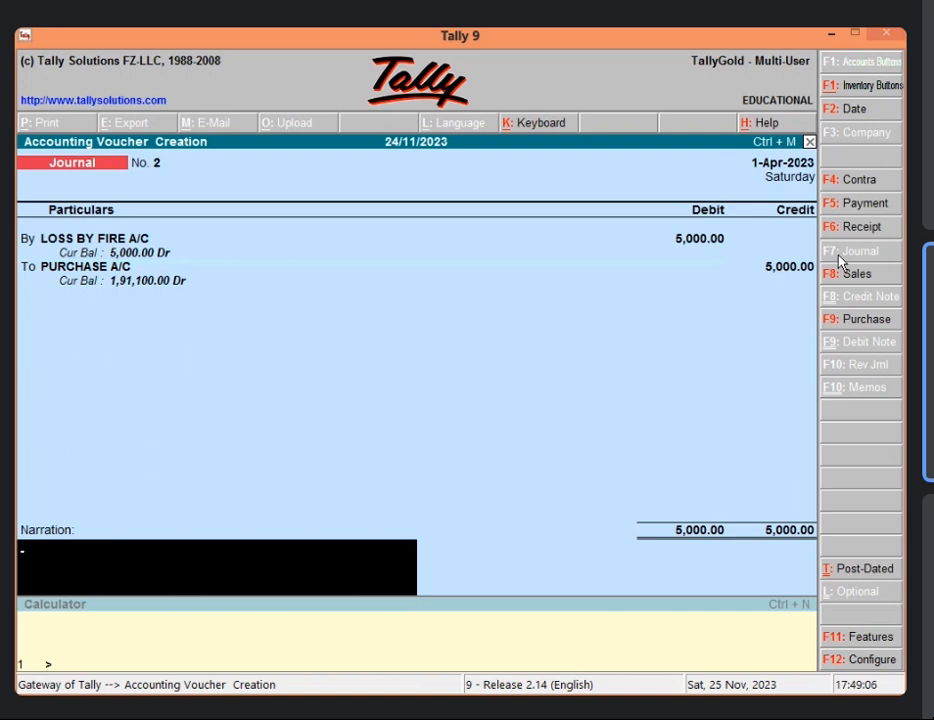
# - Enter the narration BEING GOODS LOSS BY FIRE and accept the journal voucher
pyautogui.write('BEIM')
pyautogui.press('BackSpace')
pyautogui.write('NG GOODS LOSS')
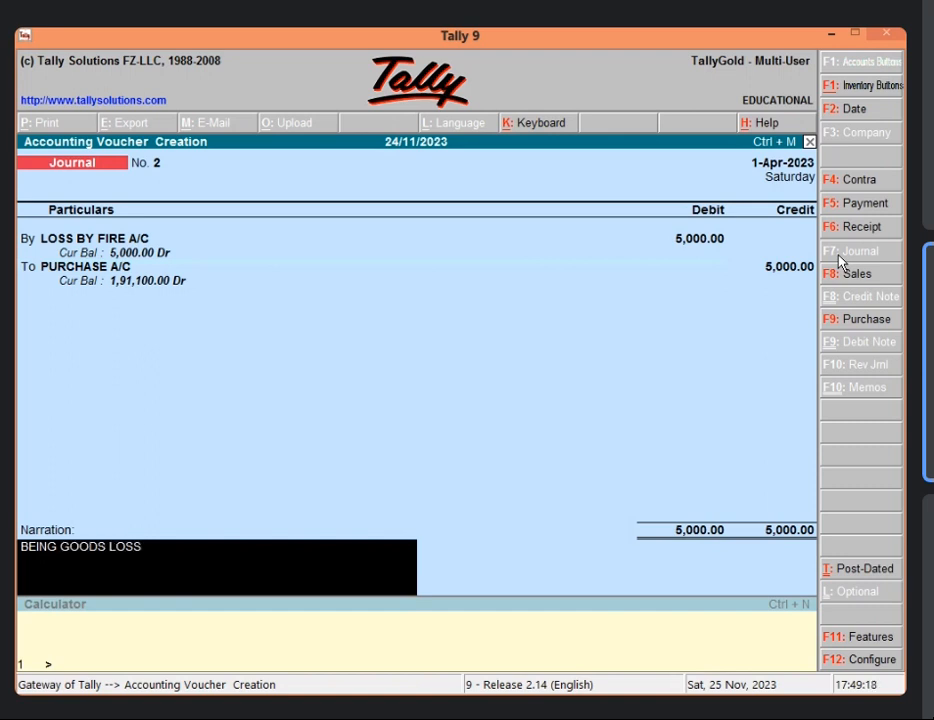
pyautogui.write(' BY FIRE')
pyautogui.press('Return')
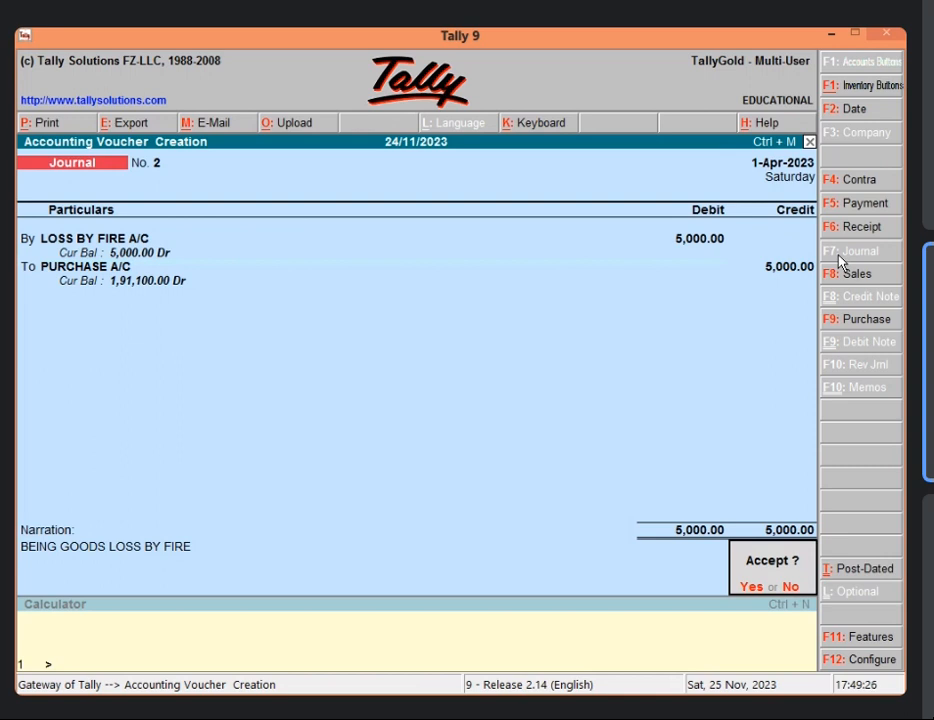
pyautogui.press('Return')
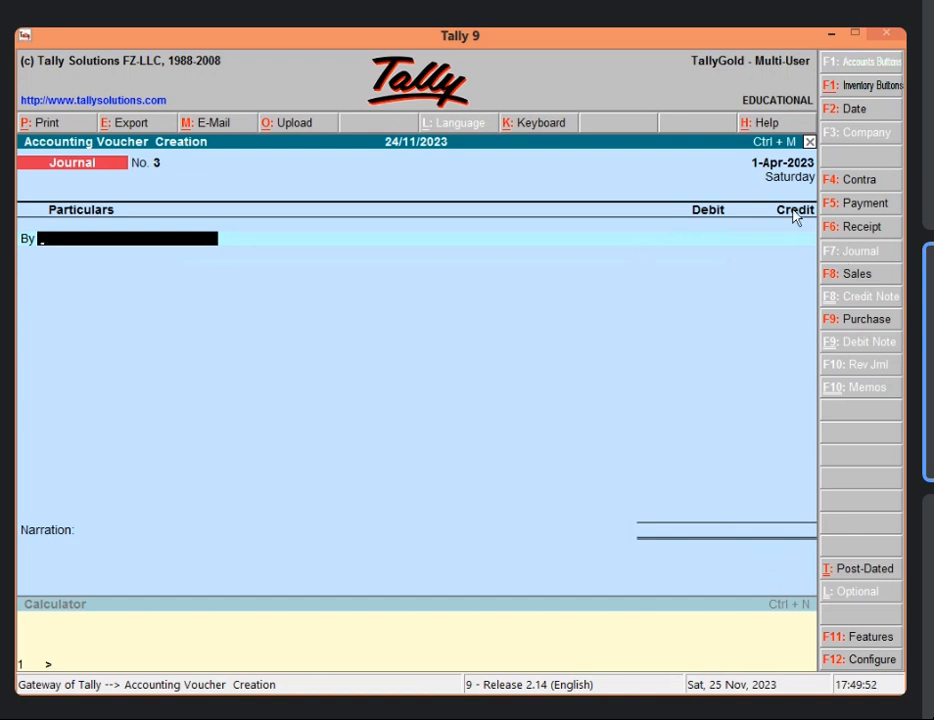
# - Start a payment voucher and debit LOSS BY FIRE A/C with 10,000
pyautogui.click(831, 206)
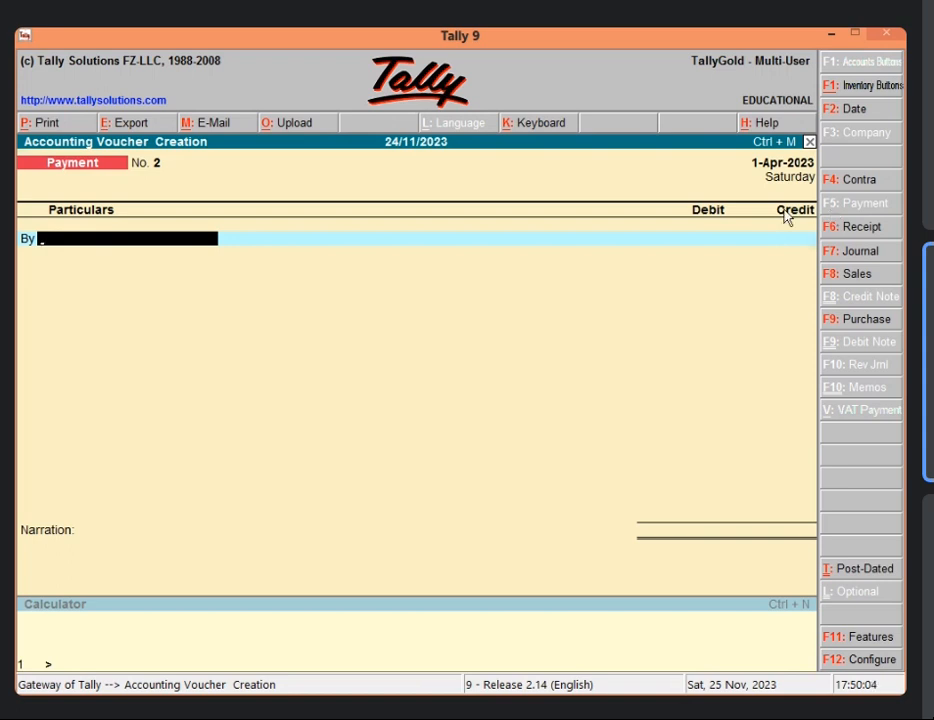
pyautogui.write('L')
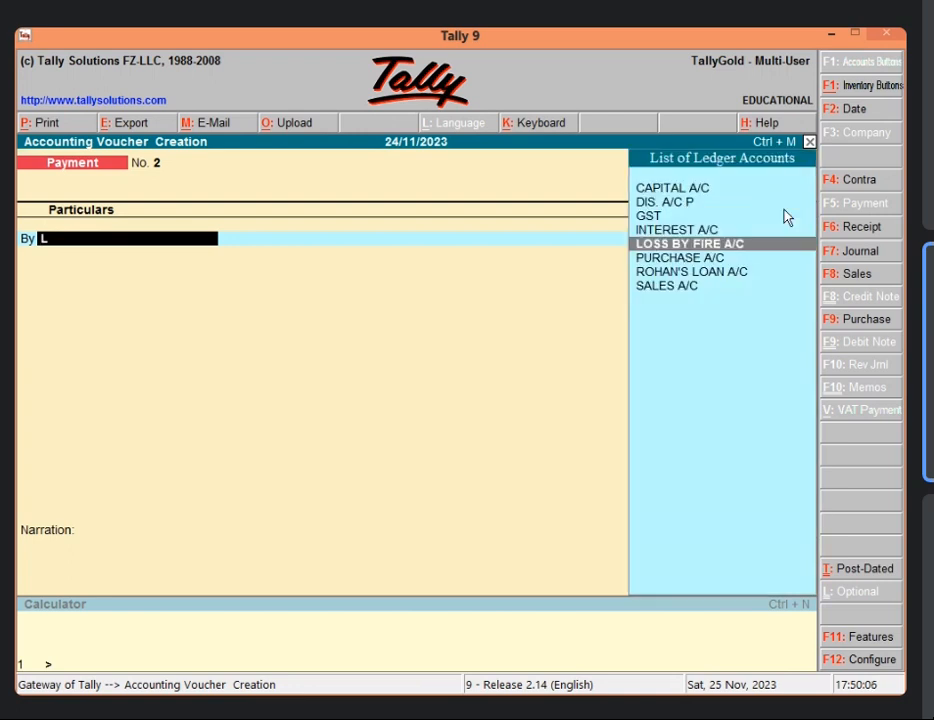
pyautogui.press('Return')
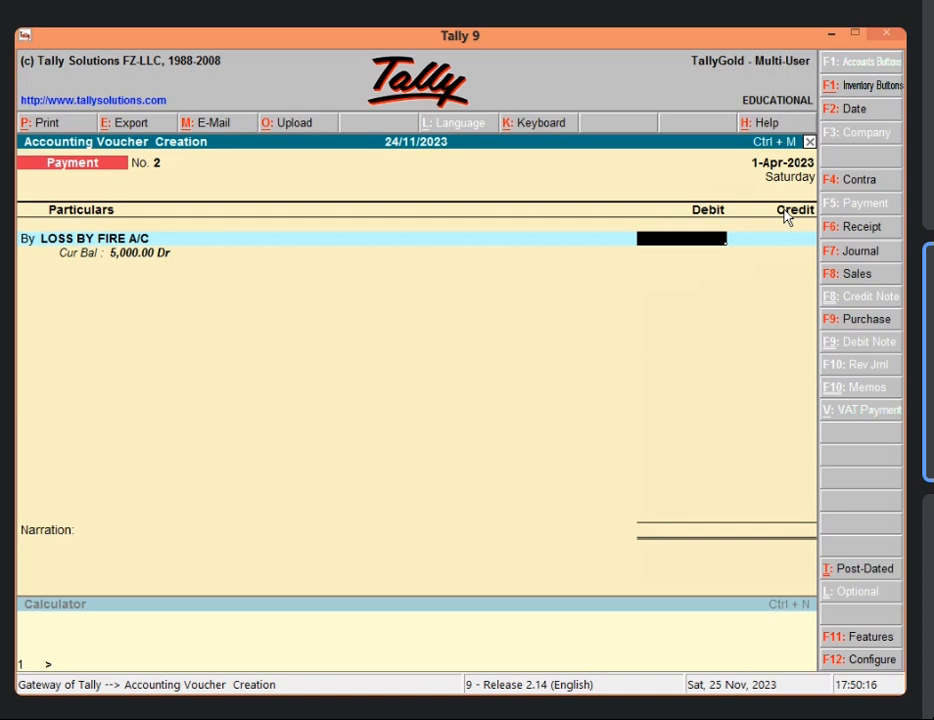
pyautogui.write('10,000')
pyautogui.press('Return')
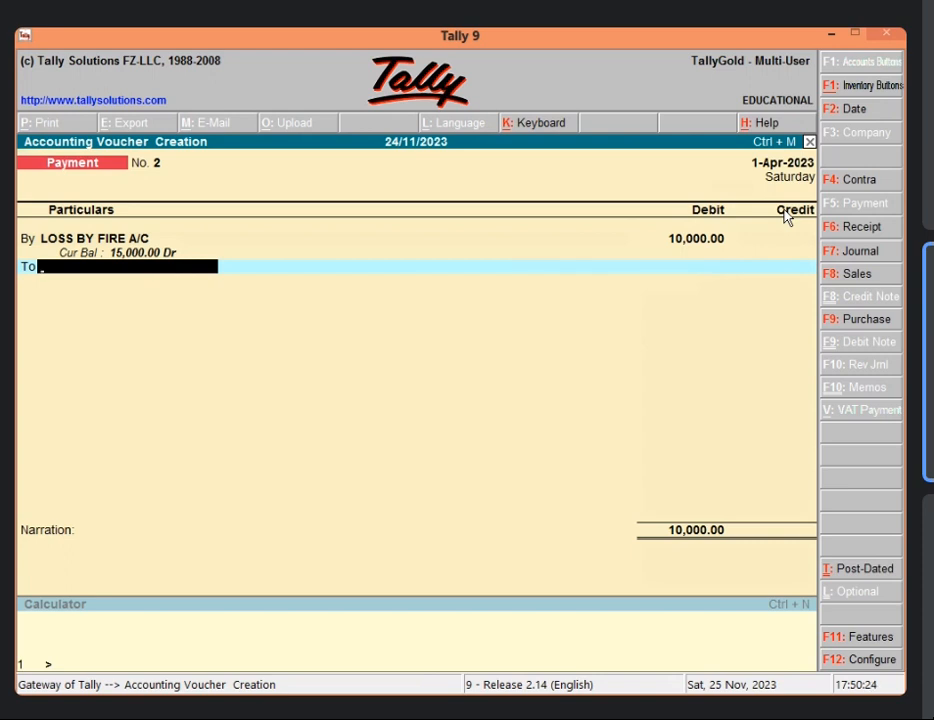
# - Credit Cash with 10,000, enter the narration BEING CASH LOSS BY FIRE and accept the payment voucher
pyautogui.write('CA')
pyautogui.press('Down')
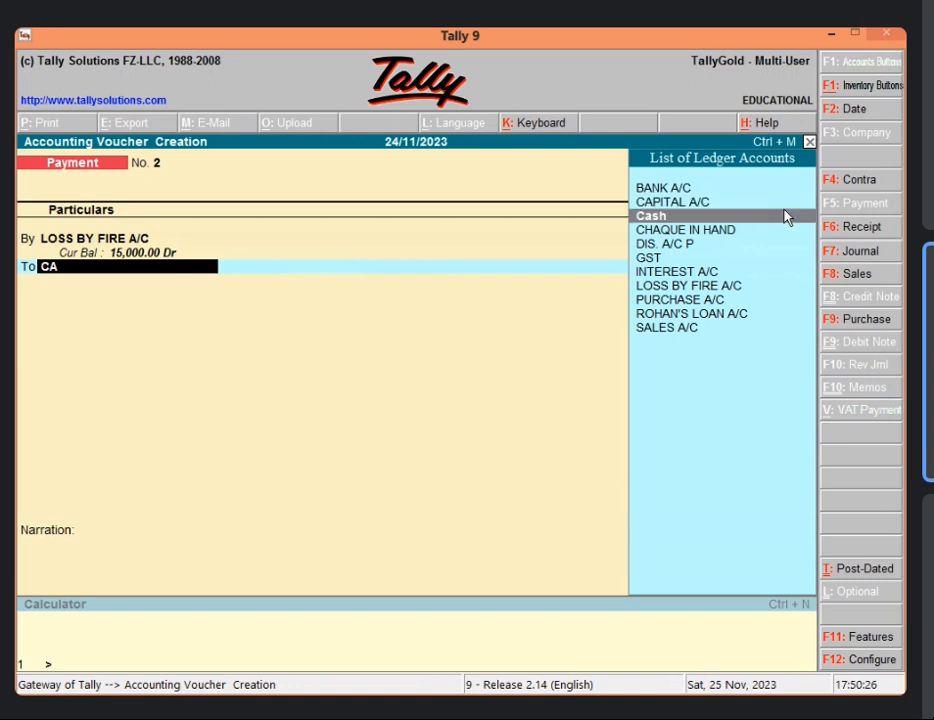
pyautogui.press('Return')
pyautogui.press('Return')
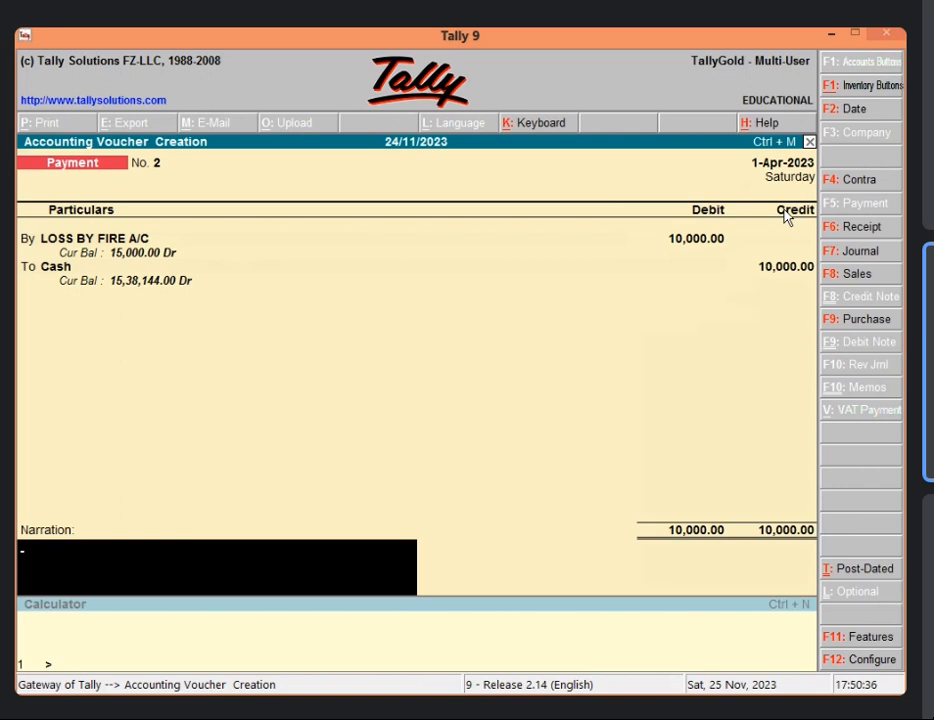
pyautogui.write('BEING CASH LOSS BY FIRE')
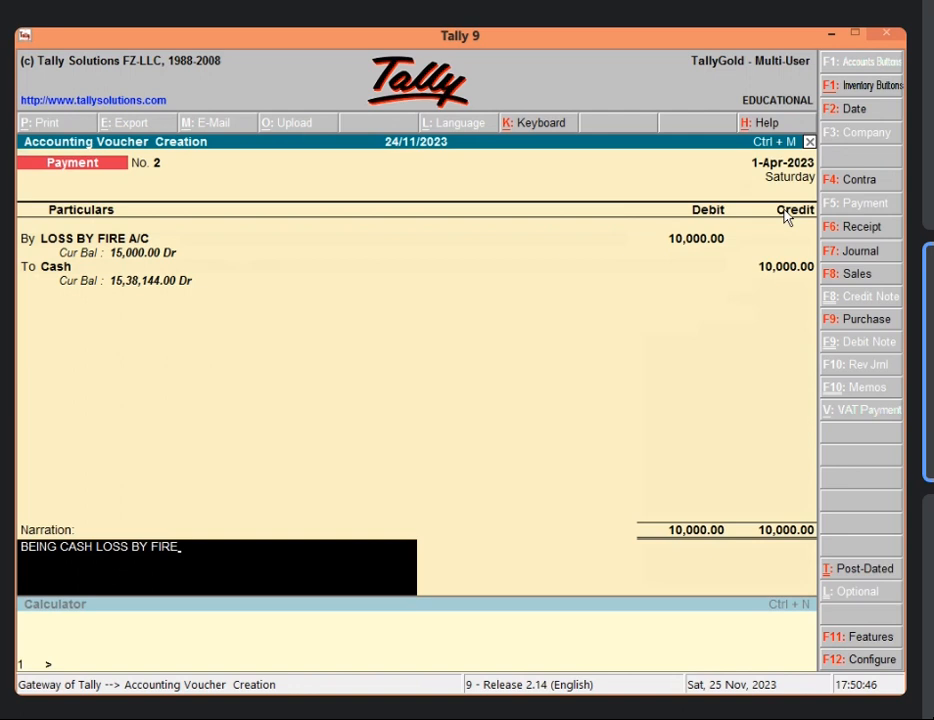
pyautogui.press('Return')
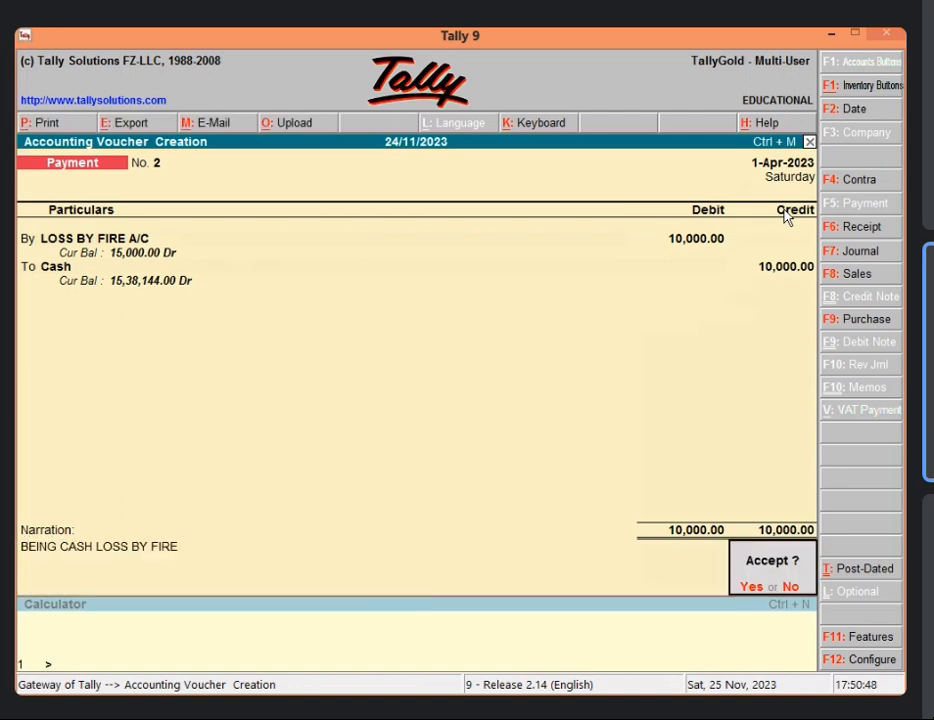
pyautogui.press('Return')
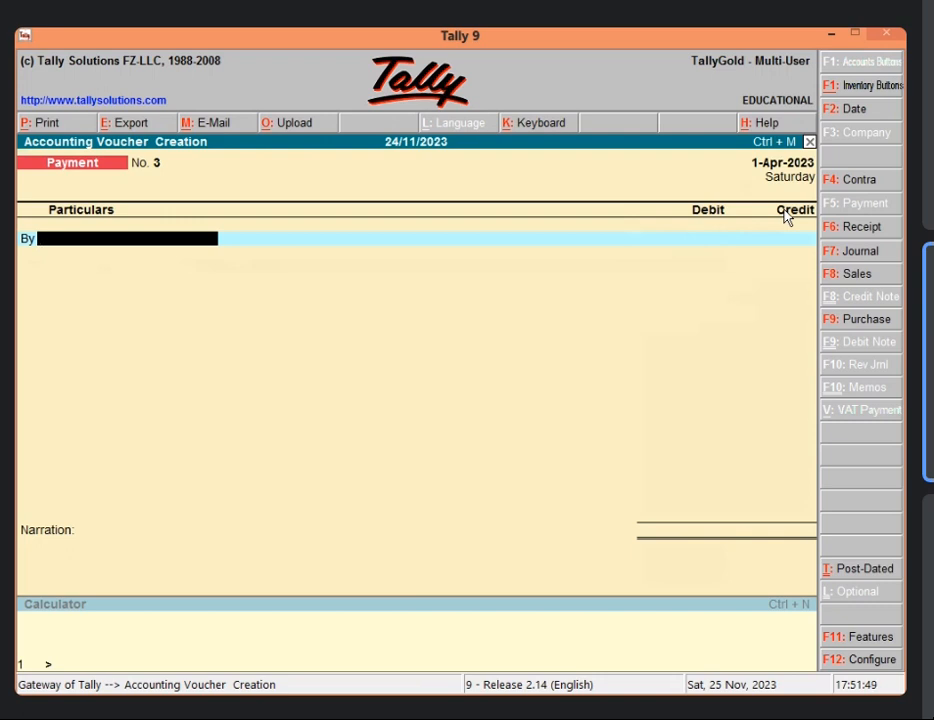
# - Leave payment voucher entry and open a blank form for creating another single ledger
pyautogui.press('Escape')
pyautogui.press('Return')
pyautogui.press('Escape')
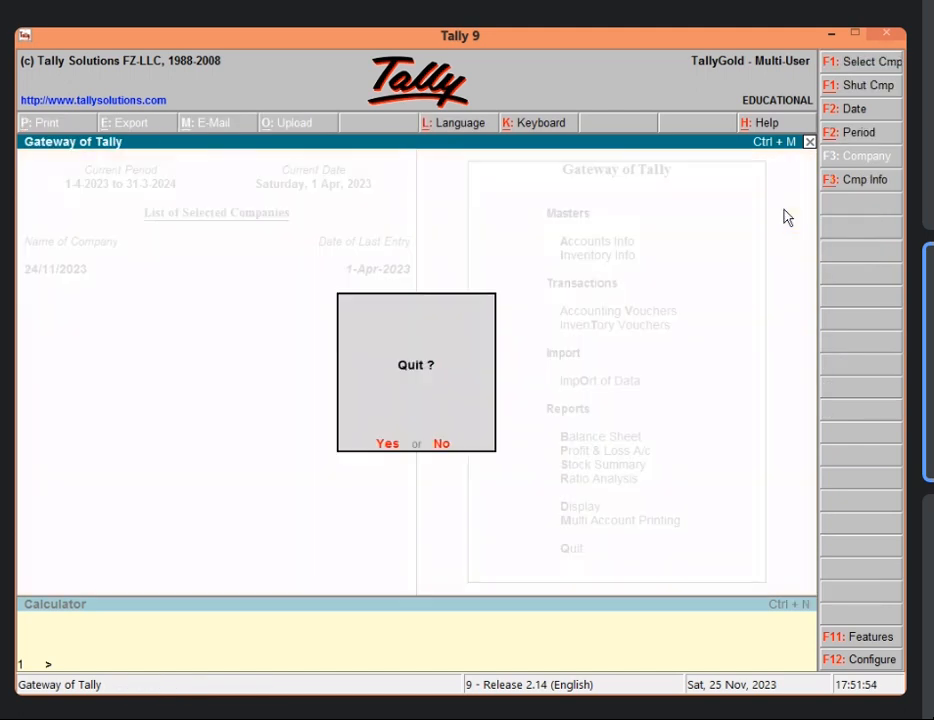
pyautogui.press('Escape')
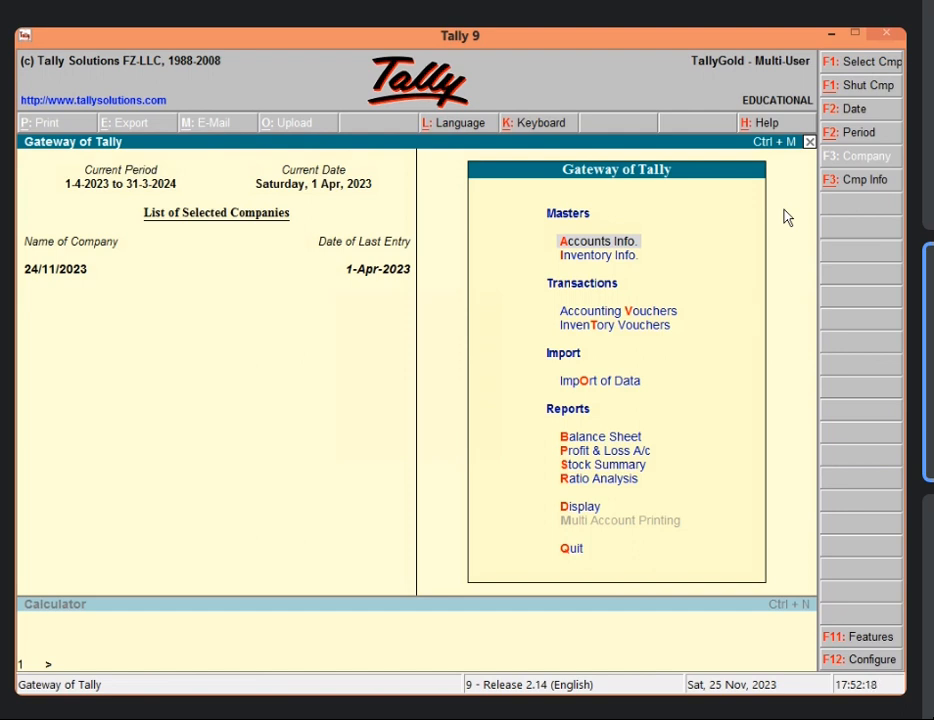
pyautogui.press('Return')
pyautogui.press('l')
pyautogui.press('c')
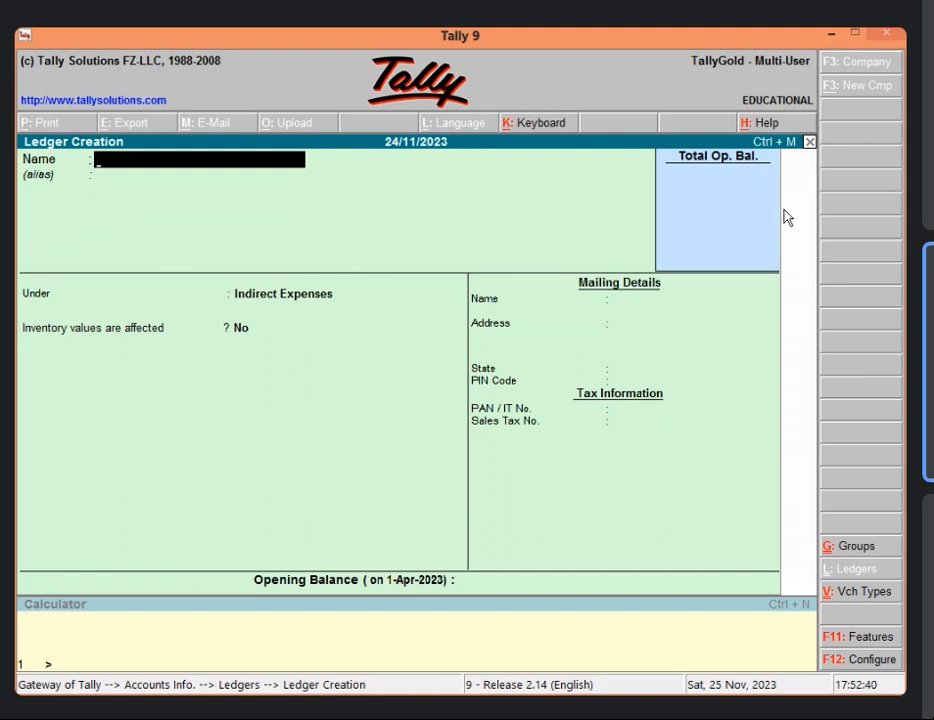
# - Name the new ledger LOSS BY THEFT A/C
pyautogui.write('LOSS BY THEIF')
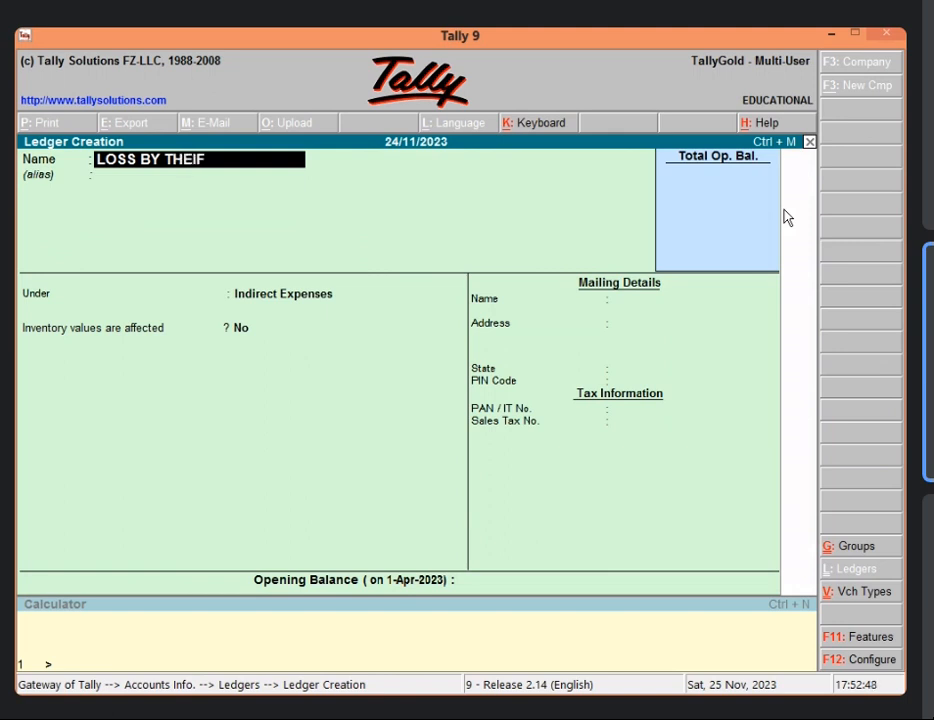
pyautogui.press('BackSpace')
pyautogui.press('BackSpace')
pyautogui.press('BackSpace')
pyautogui.write('EG')
pyautogui.press('BackSpace')
pyautogui.write('FT')
pyautogui.press('BackSpace')
pyautogui.press('BackSpace')
pyautogui.press('BackSpace')
pyautogui.press('BackSpace')
pyautogui.press('BackSpace')
pyautogui.press('BackSpace')
pyautogui.press('BackSpace')
pyautogui.press('BackSpace')
pyautogui.write('B')
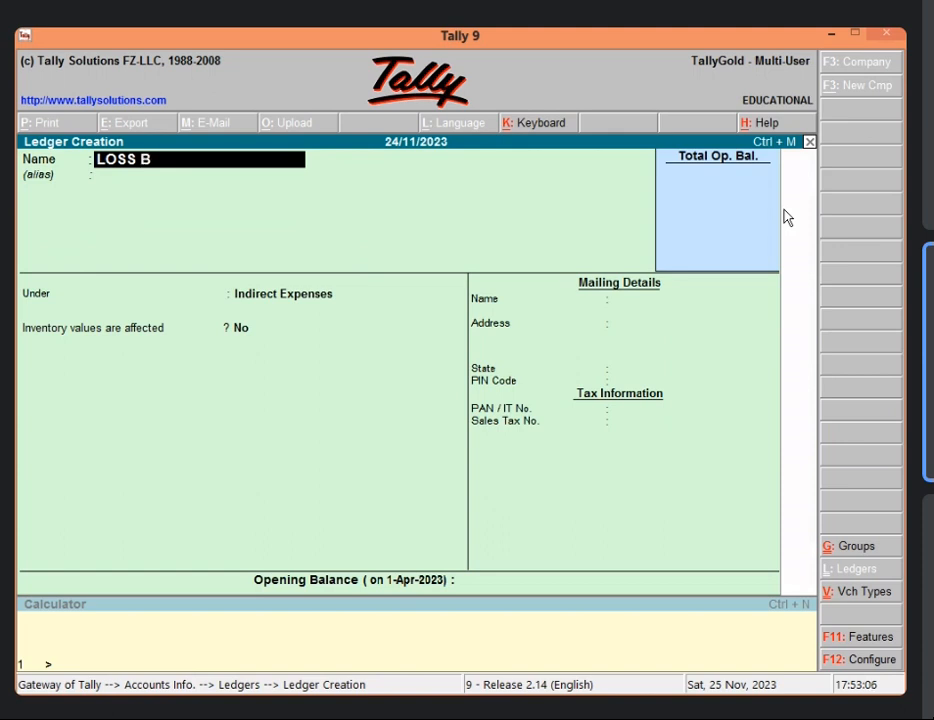
pyautogui.write('Y THEIFT')
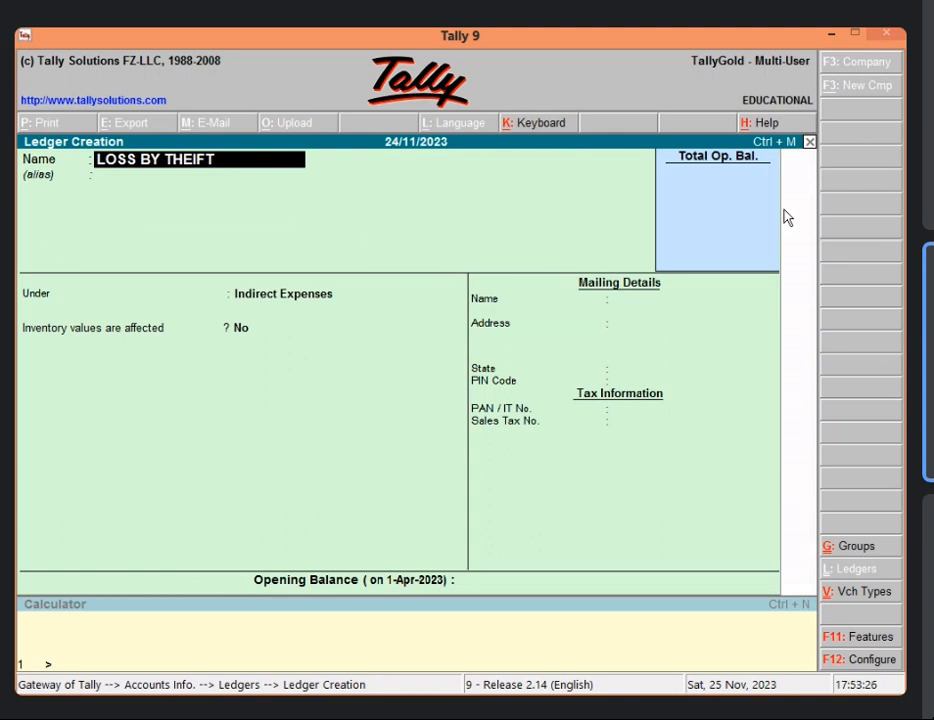
pyautogui.press('BackSpace')
pyautogui.press('BackSpace')
pyautogui.press('BackSpace')
pyautogui.press('BackSpace')
pyautogui.write('ET')
pyautogui.press('BackSpace')
pyautogui.write('FT A/C')
pyautogui.press('Return')
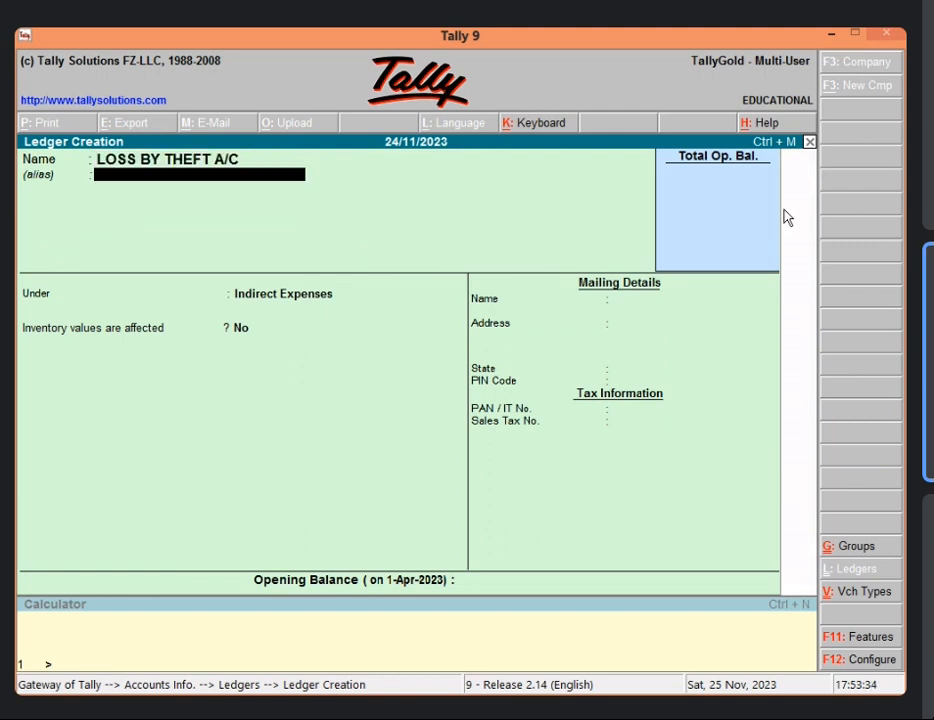
# - Save the LOSS BY THEFT A/C ledger under Indirect Expenses with inventory values unaffected, and return to the main Gateway menu
pyautogui.press('Return')
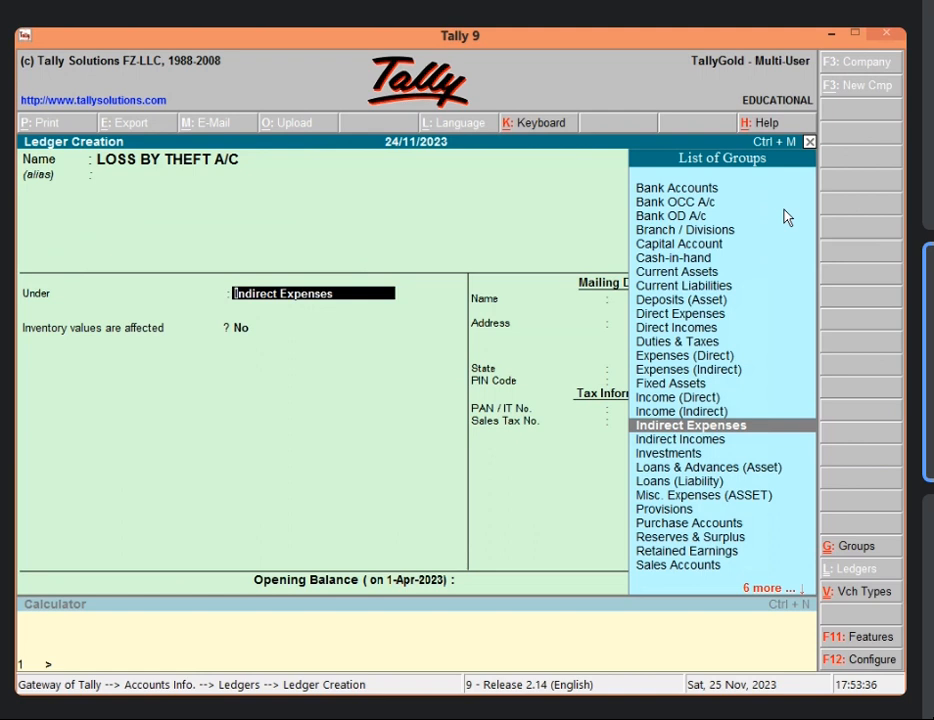
pyautogui.press('Return')
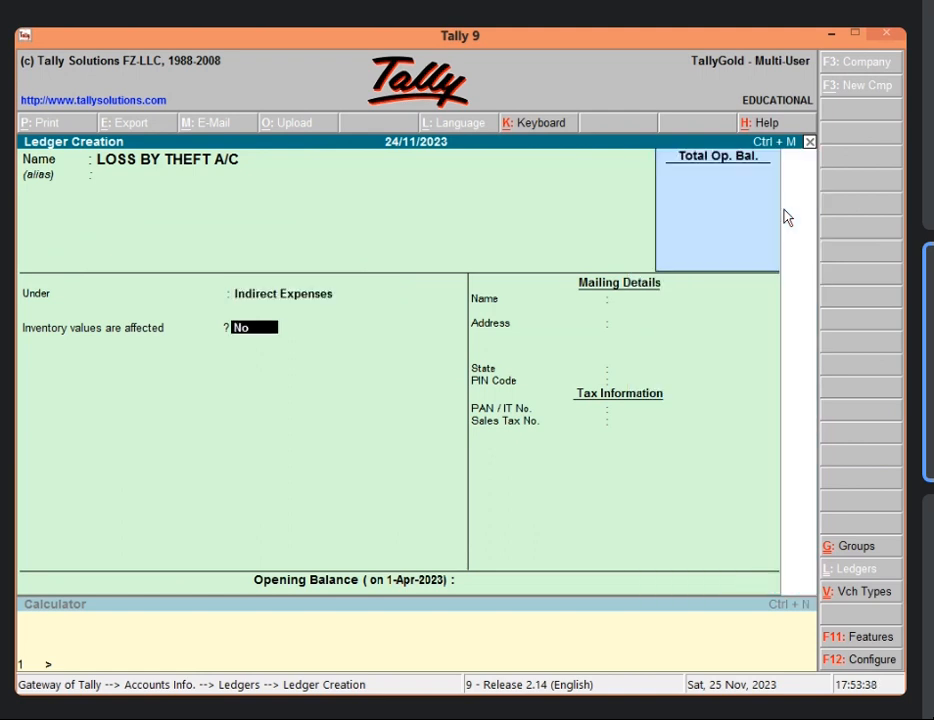
pyautogui.press('Return')
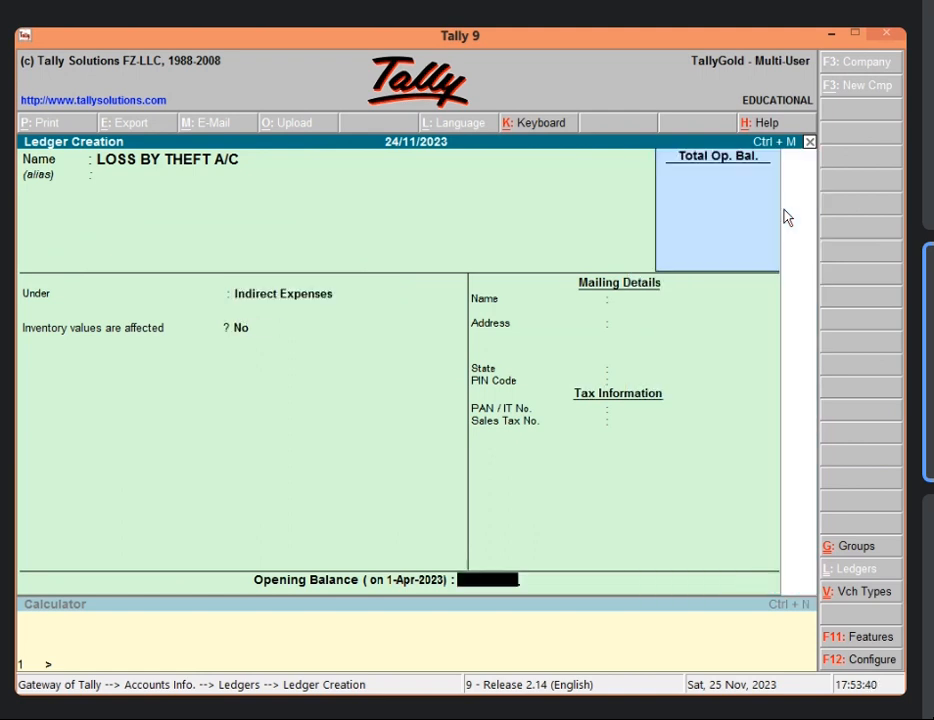
pyautogui.press('Return')
pyautogui.press('Return')
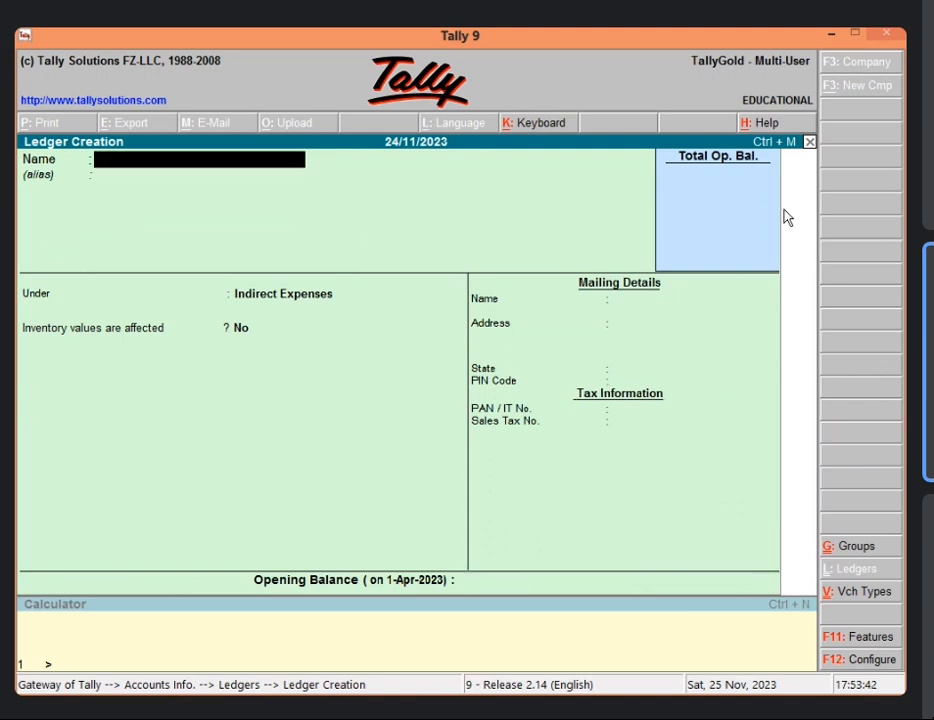
pyautogui.press('Escape')
pyautogui.press('Return')
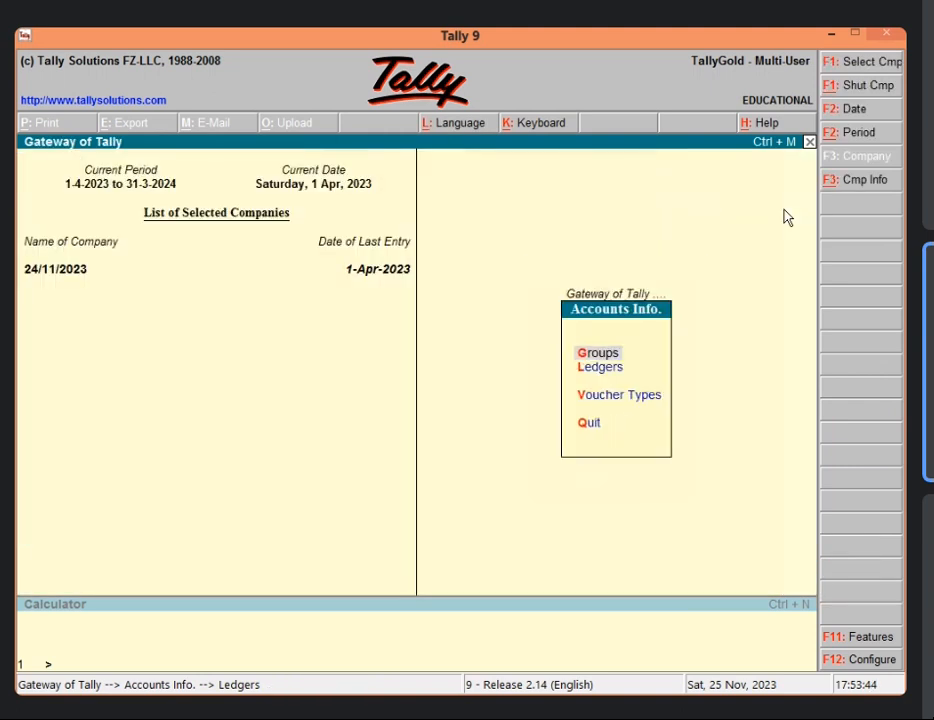
pyautogui.press('Escape')
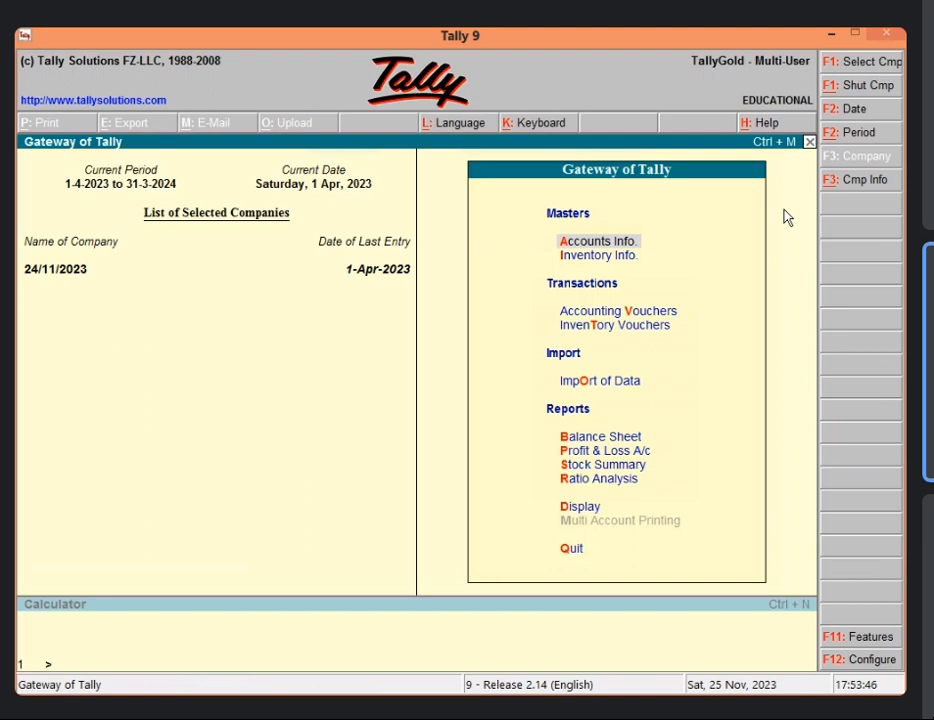
# - Start a payment voucher and debit LOSS BY THEFT A/C with 12,000
pyautogui.press('v')
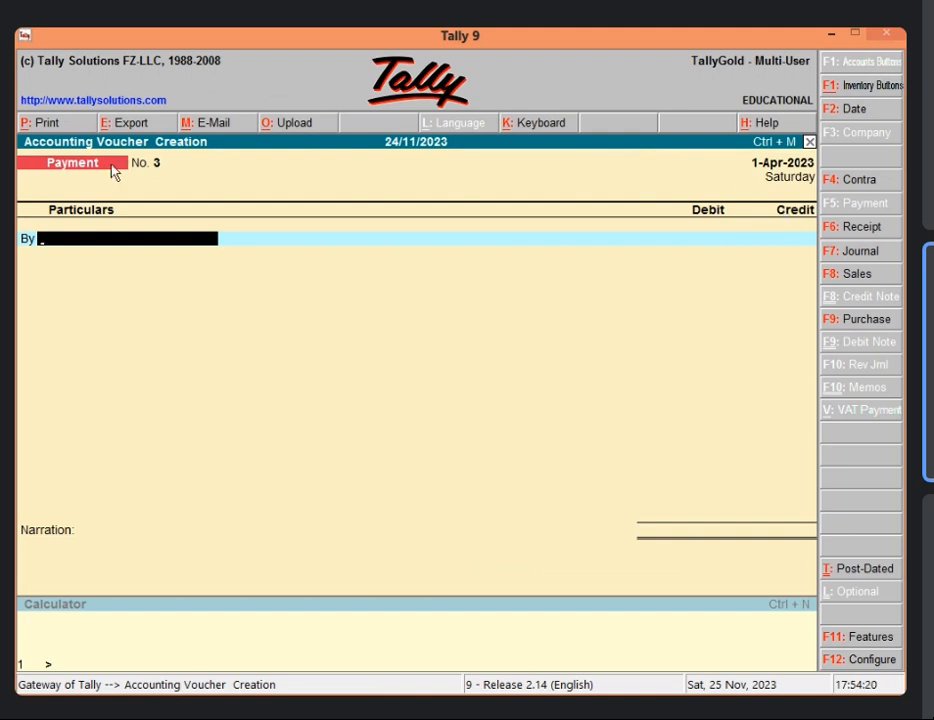
pyautogui.write('L')
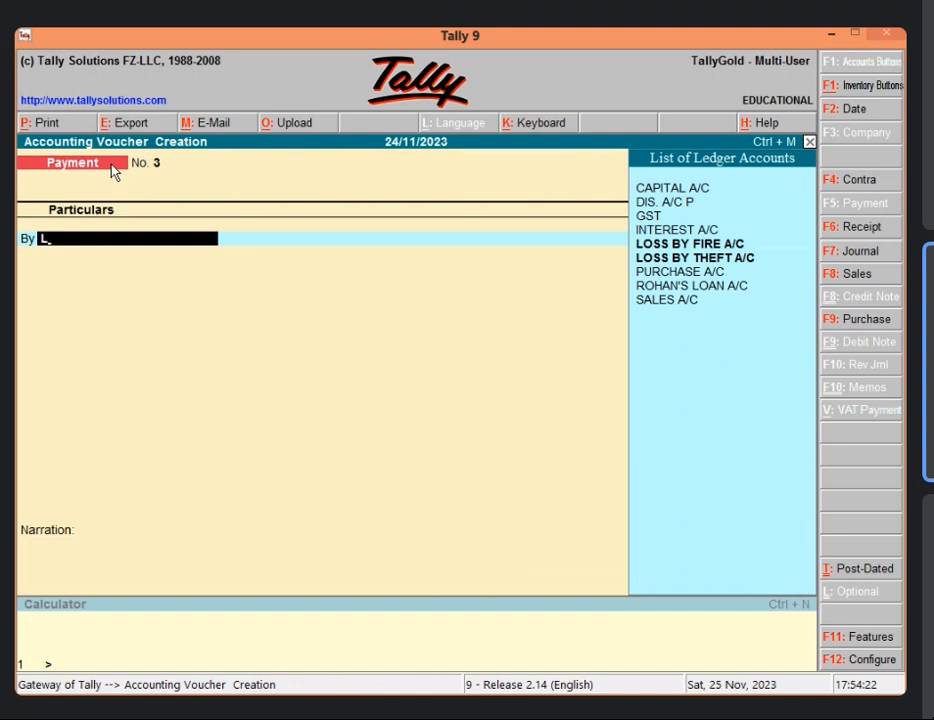
pyautogui.press('Down')
pyautogui.press('Down')
pyautogui.press('Return')
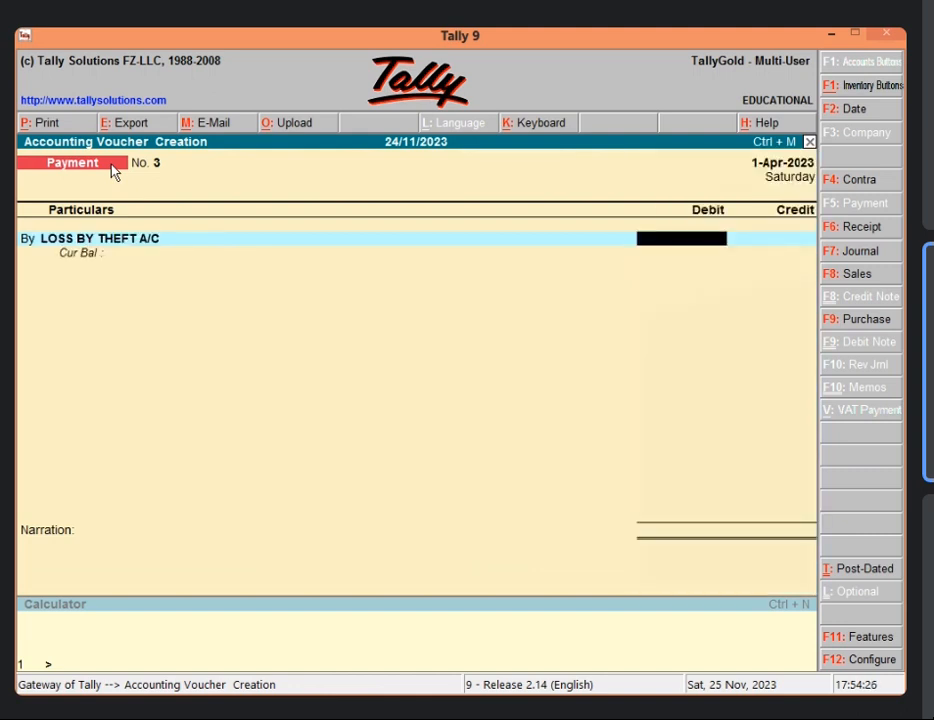
pyautogui.write('12000')
pyautogui.press('Return')
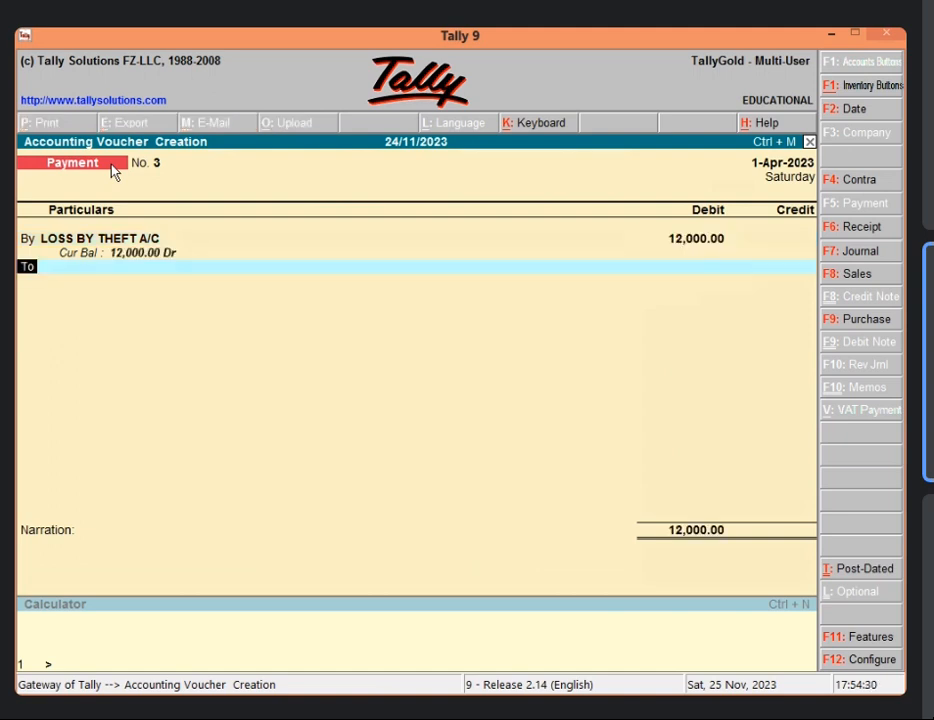
# - Credit Cash with 12,000, enter the narration BEING CASH LOSS BY THEFT and accept the payment voucher
pyautogui.press('Return')
pyautogui.write('C')
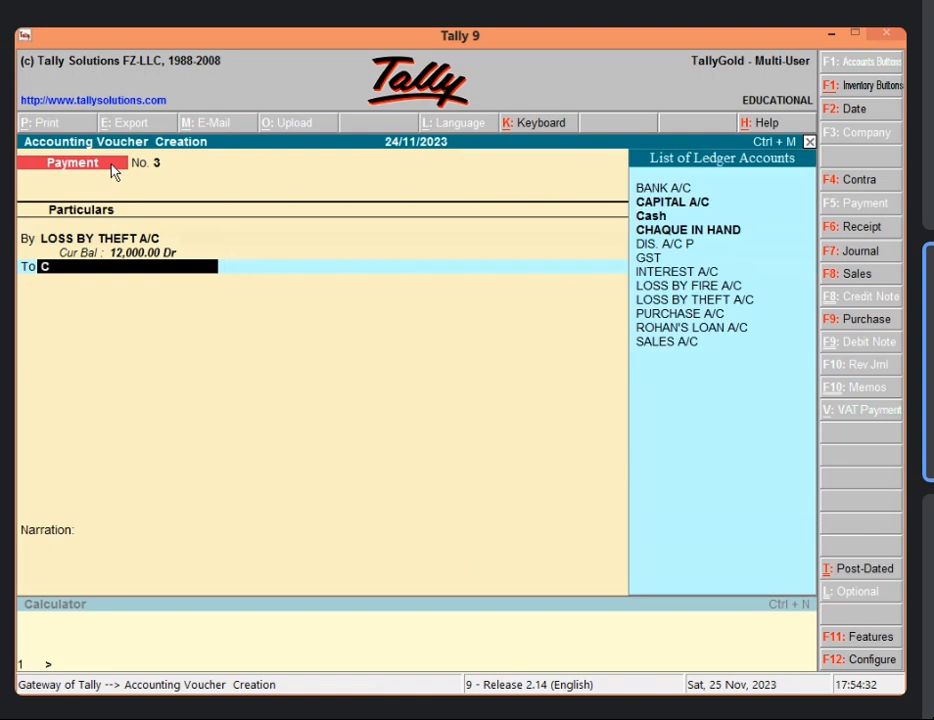
pyautogui.press('Down')
pyautogui.press('Return')
pyautogui.press('Return')
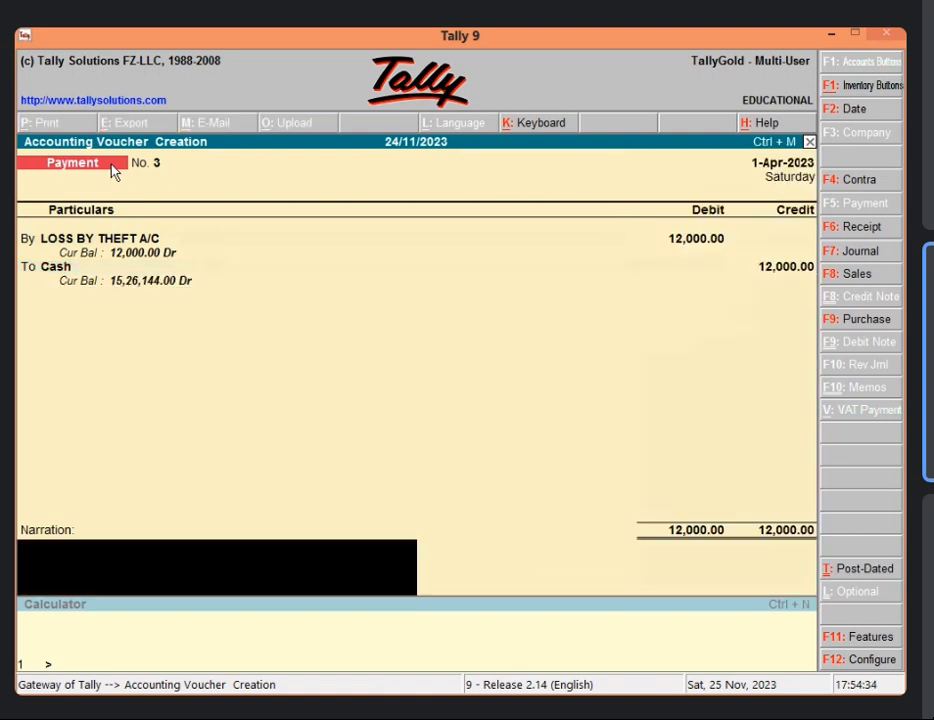
pyautogui.write('BEING CASH LOSS BY THEFT')
pyautogui.press('Return')
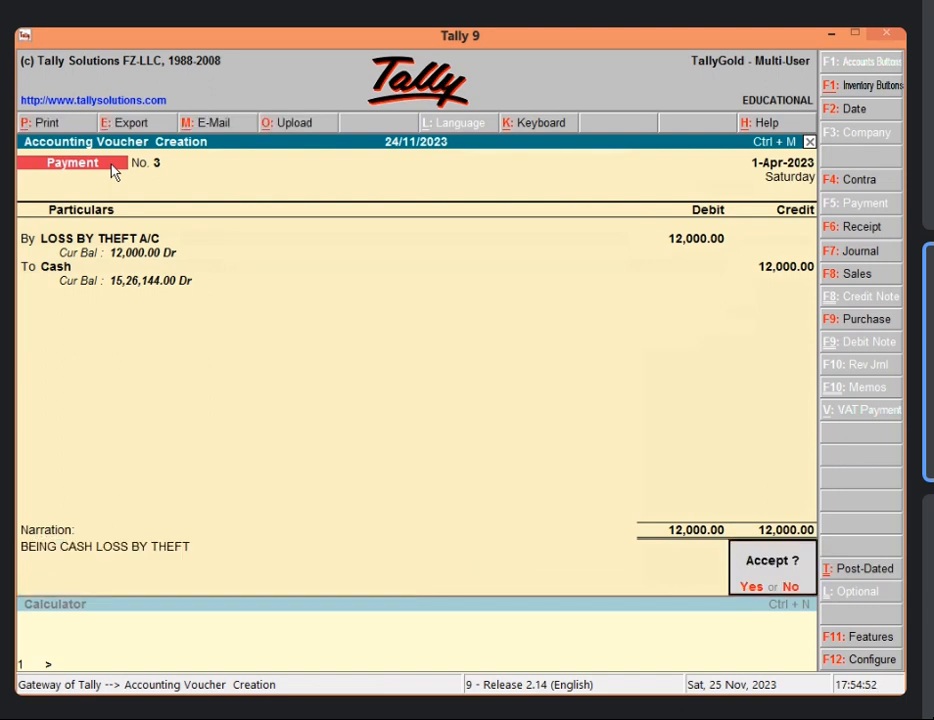
pyautogui.press('Return')
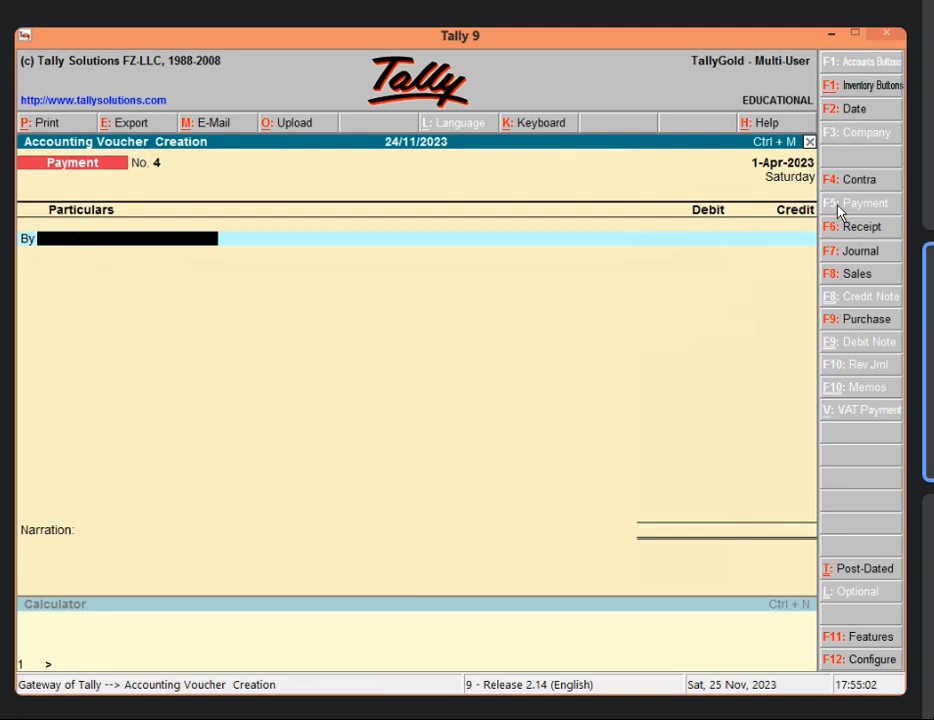
# - Switch to a journal voucher and debit LOSS BY THEFT A/C with 50,000
pyautogui.click(858, 256)
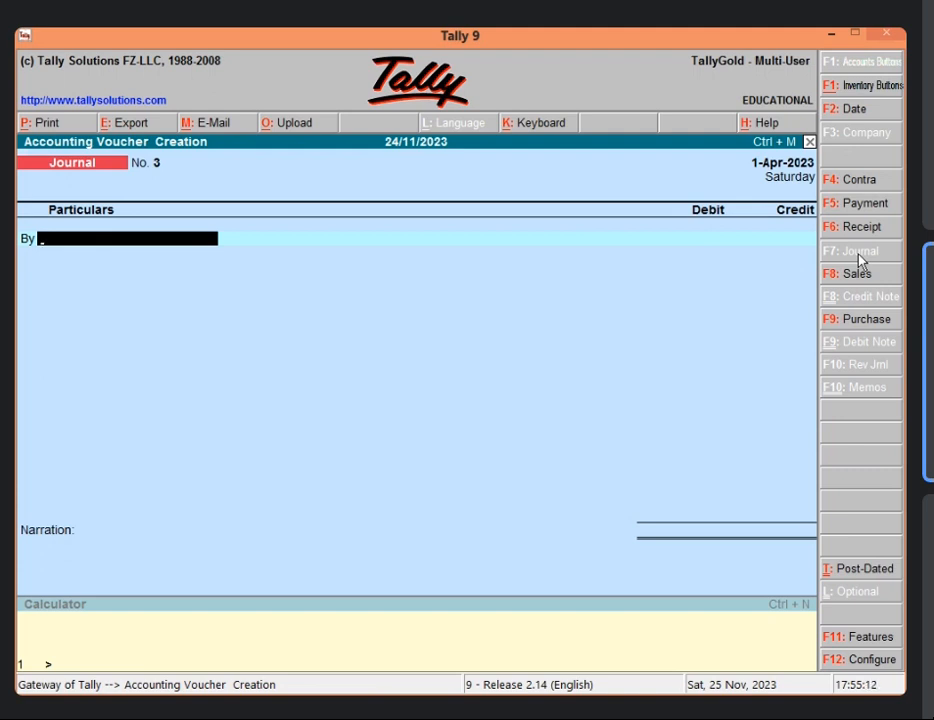
pyautogui.write('LO')
pyautogui.press('Down')
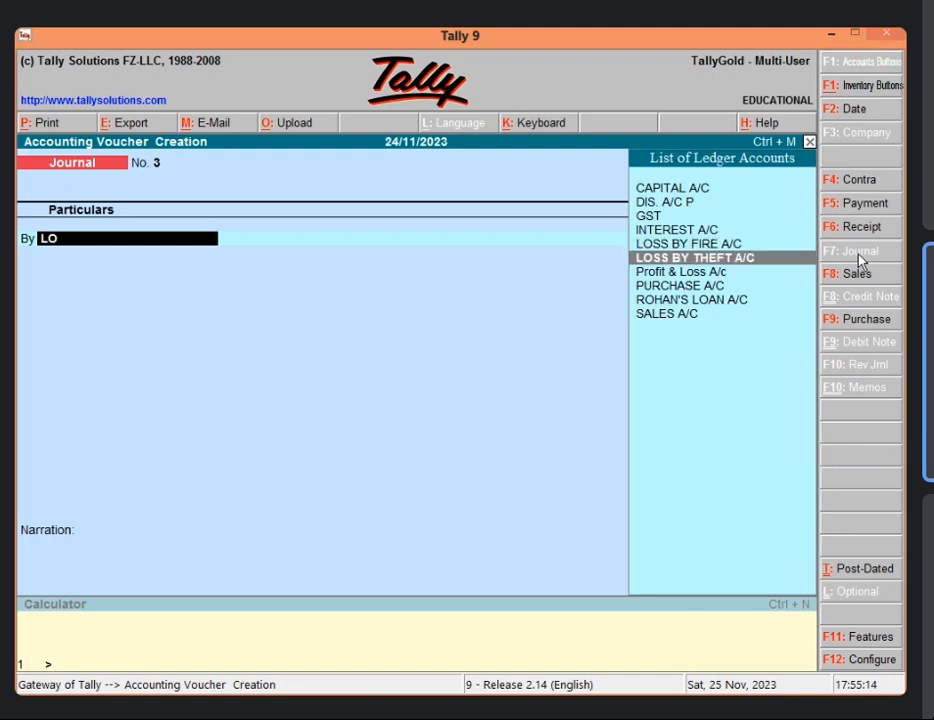
pyautogui.press('Return')
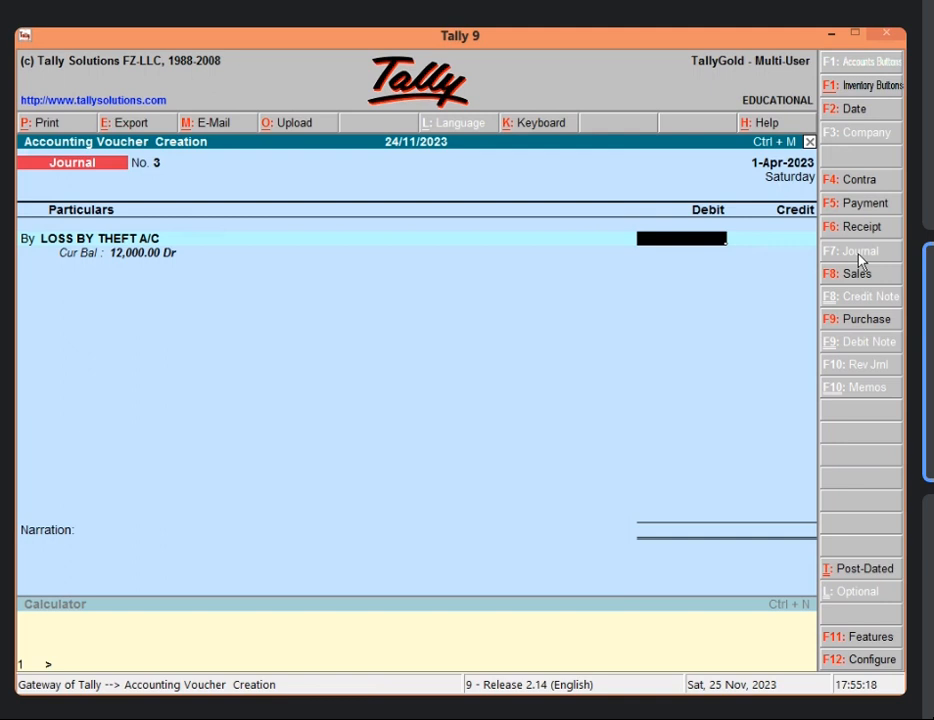
pyautogui.write('50000')
pyautogui.press('Return')
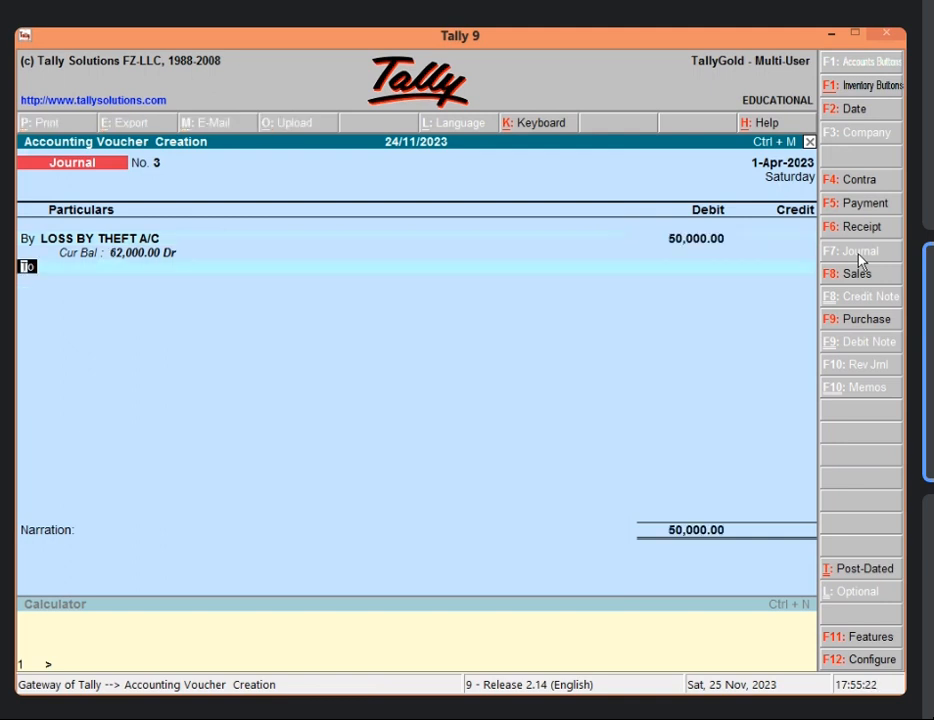
# - Credit PURCHASE A/C with 50,000 in the journal voucher
pyautogui.press('Return')
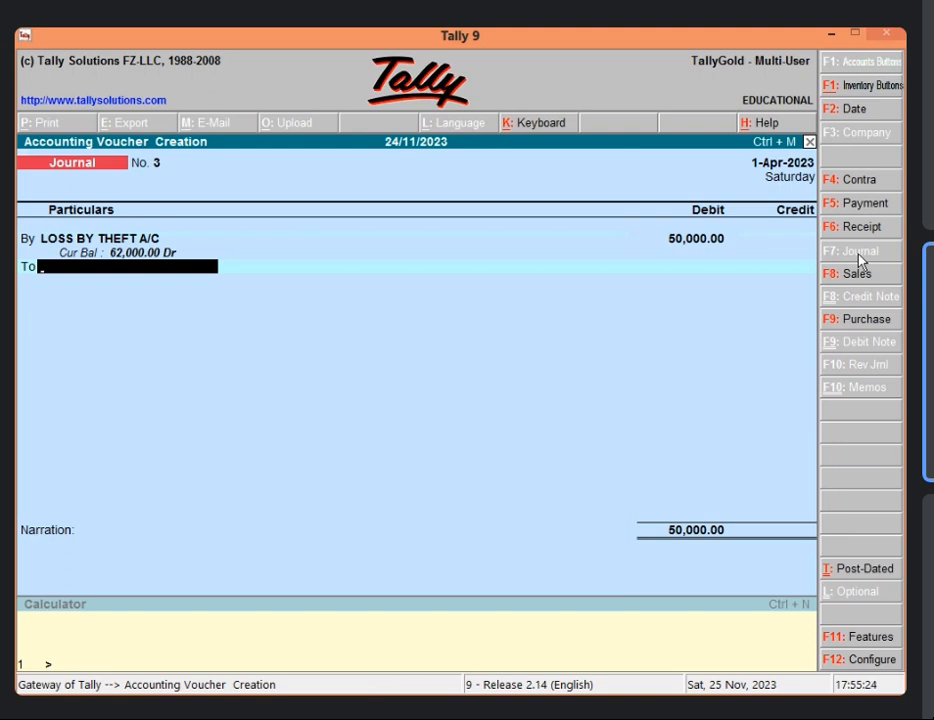
pyautogui.press('Return')
pyautogui.press('BackSpace')
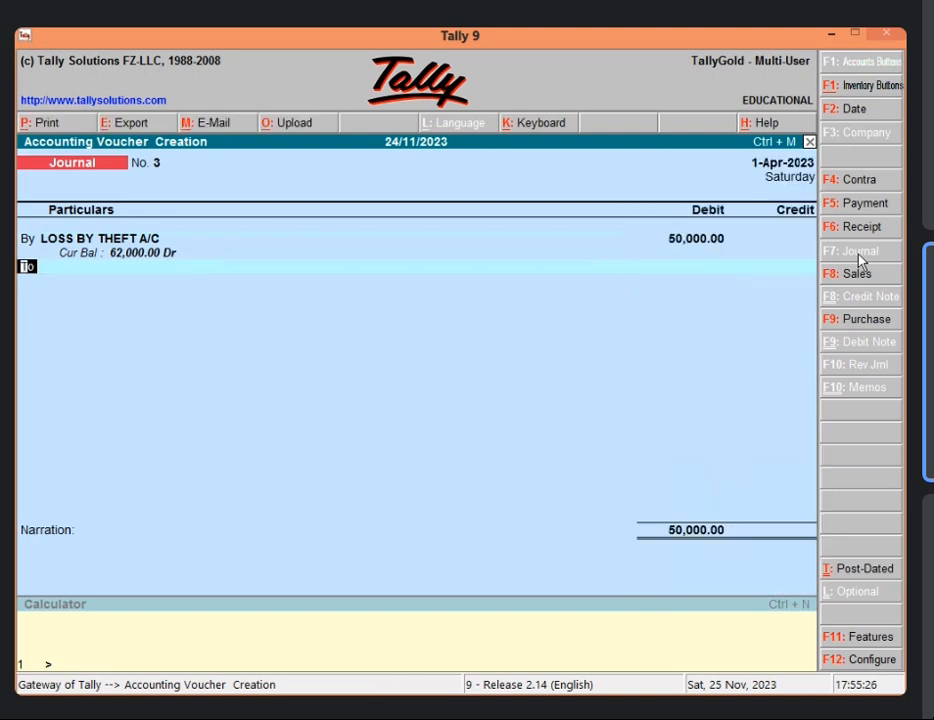
pyautogui.press('Return')
pyautogui.write('P')
pyautogui.press('Down')
pyautogui.press('Return')
pyautogui.press('Return')
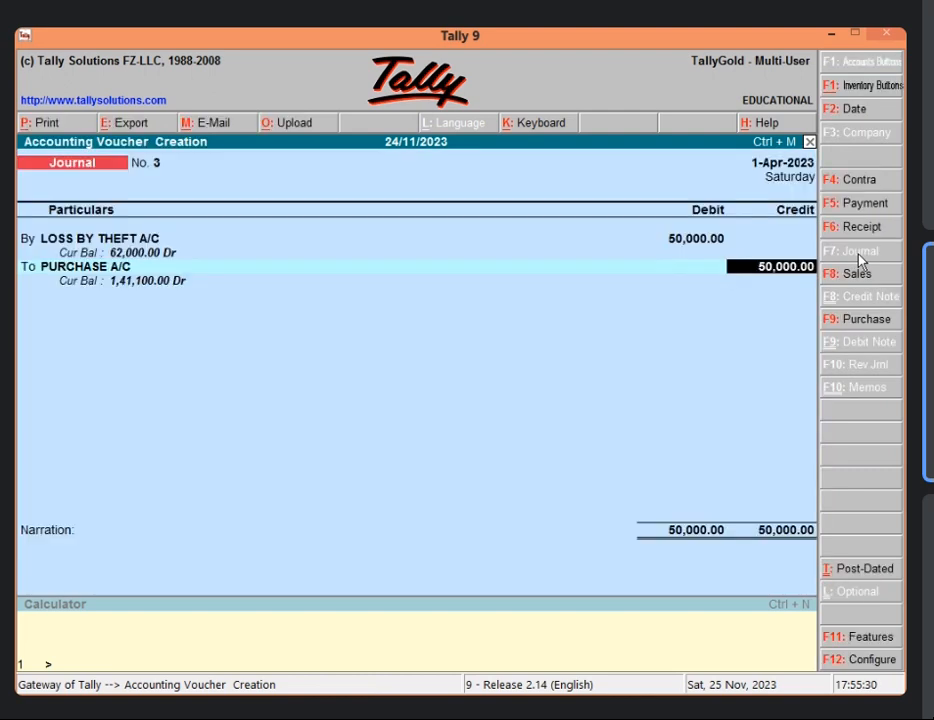
pyautogui.press('Return')
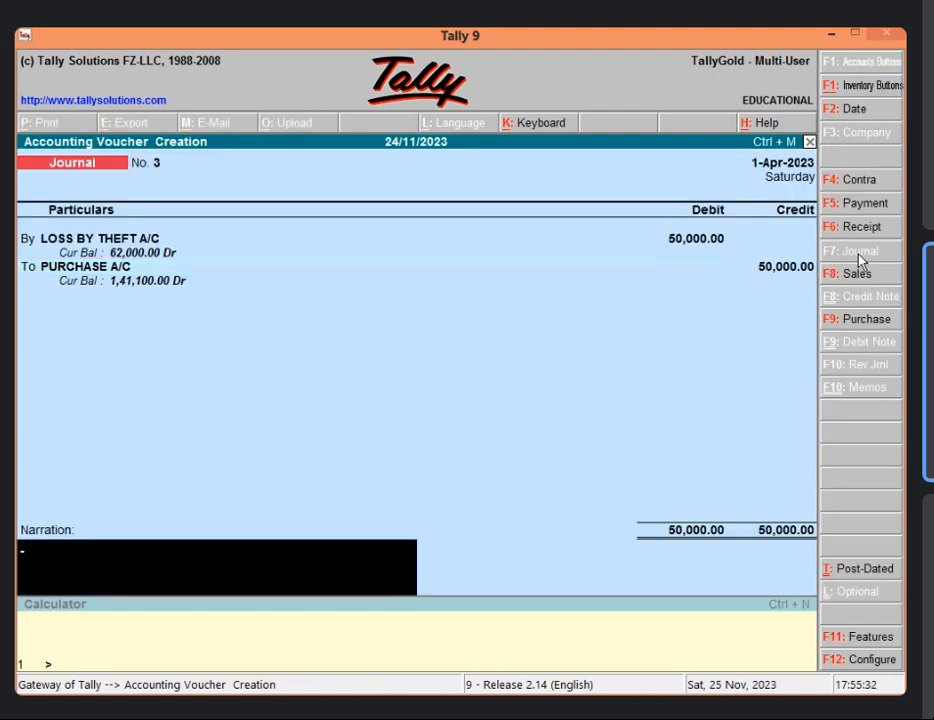
# - Enter the narration BEING GOODS LOSS BY THEFT and accept the journal voucher
pyautogui.write('BEING GOODS')
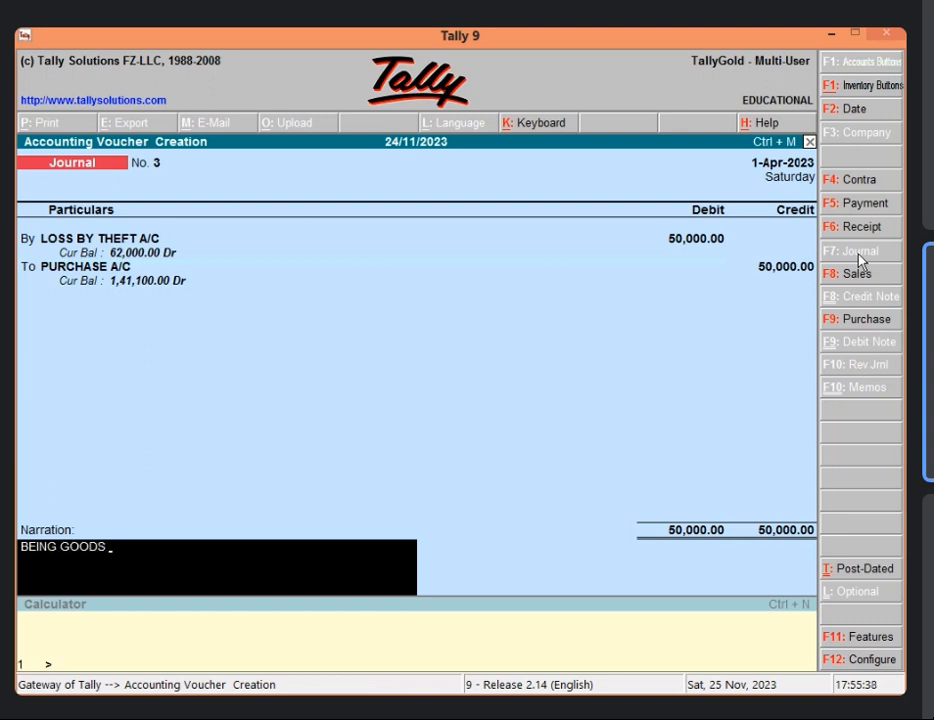
pyautogui.write(' LOSS BY THEFT')
pyautogui.press('Return')
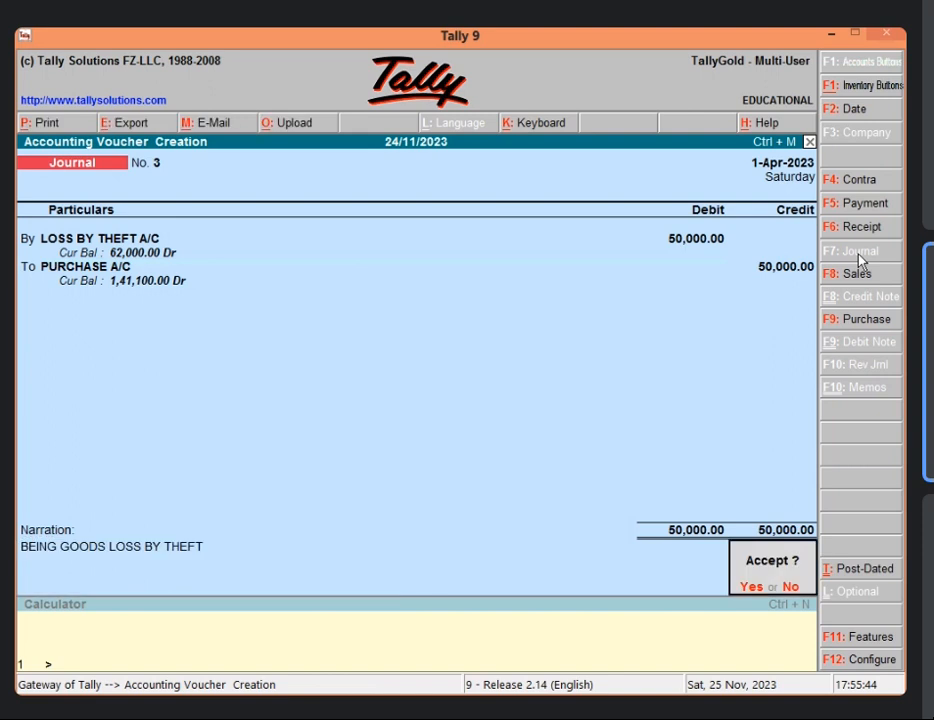
pyautogui.press('Return')
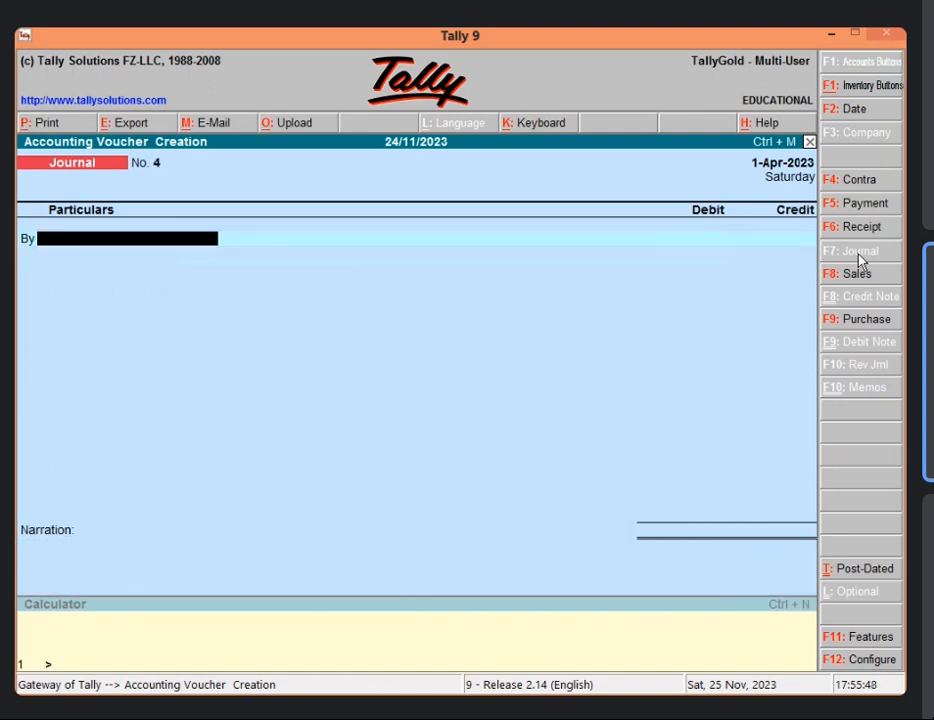
# - Review the previously recorded vouchers one by one, then leave voucher entry for the Gateway menu without quitting the program
pyautogui.press('pageup')
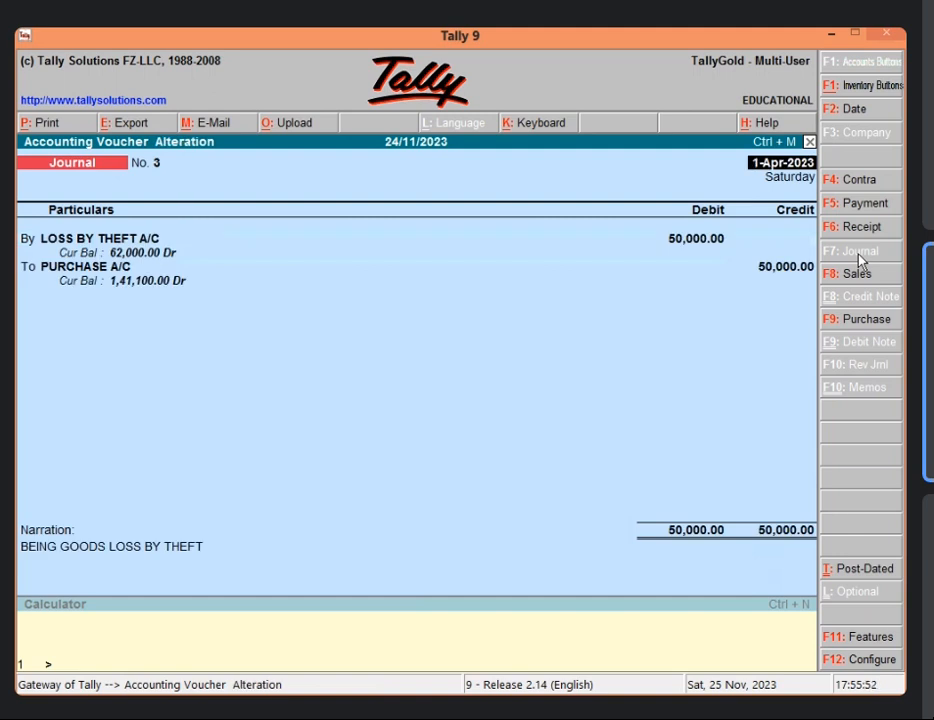
pyautogui.press('pageup')
pyautogui.press('pageup')
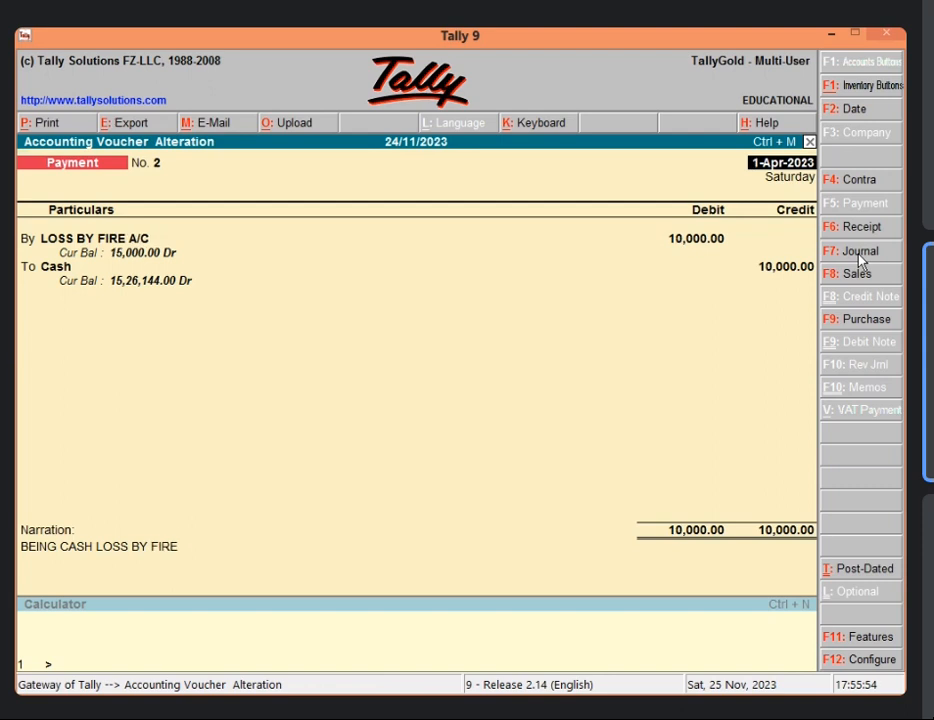
pyautogui.press('pageup')
pyautogui.press('pageup')
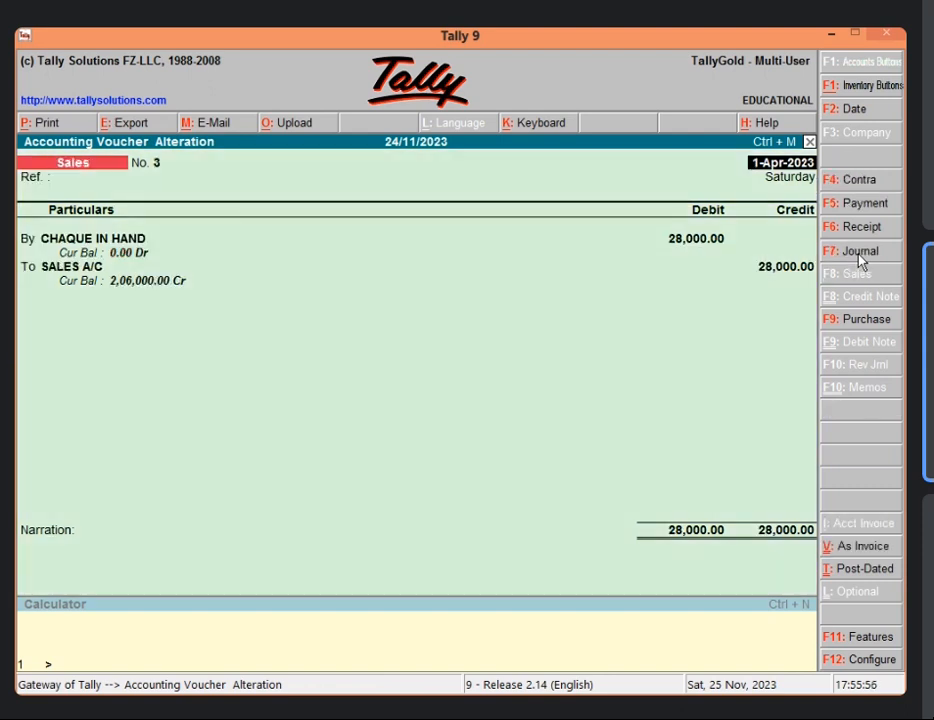
pyautogui.press('pageup')
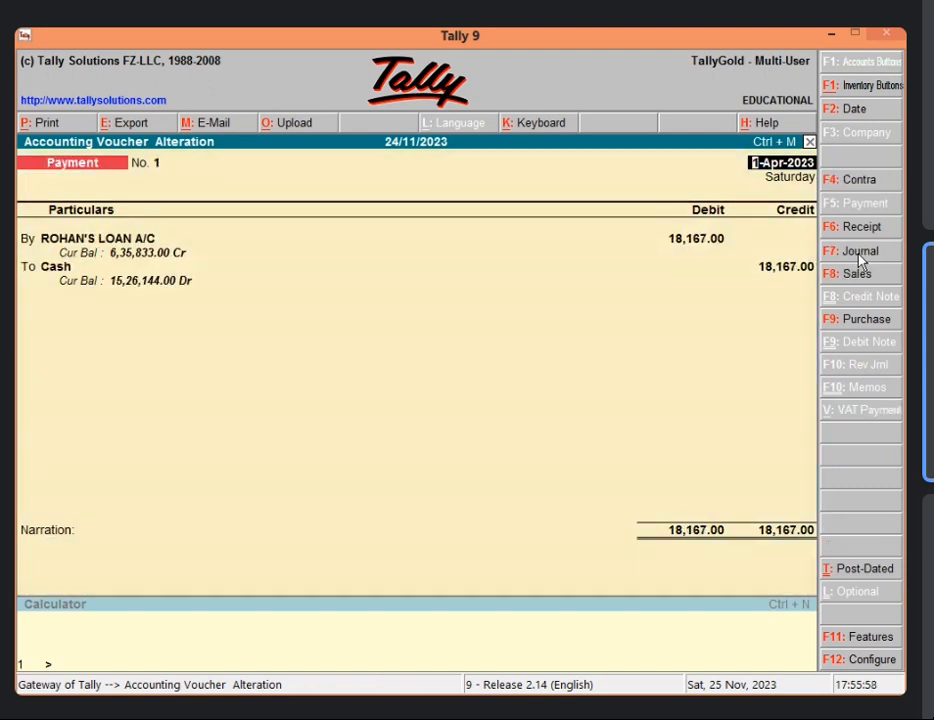
pyautogui.press('Escape')
pyautogui.press('Escape')
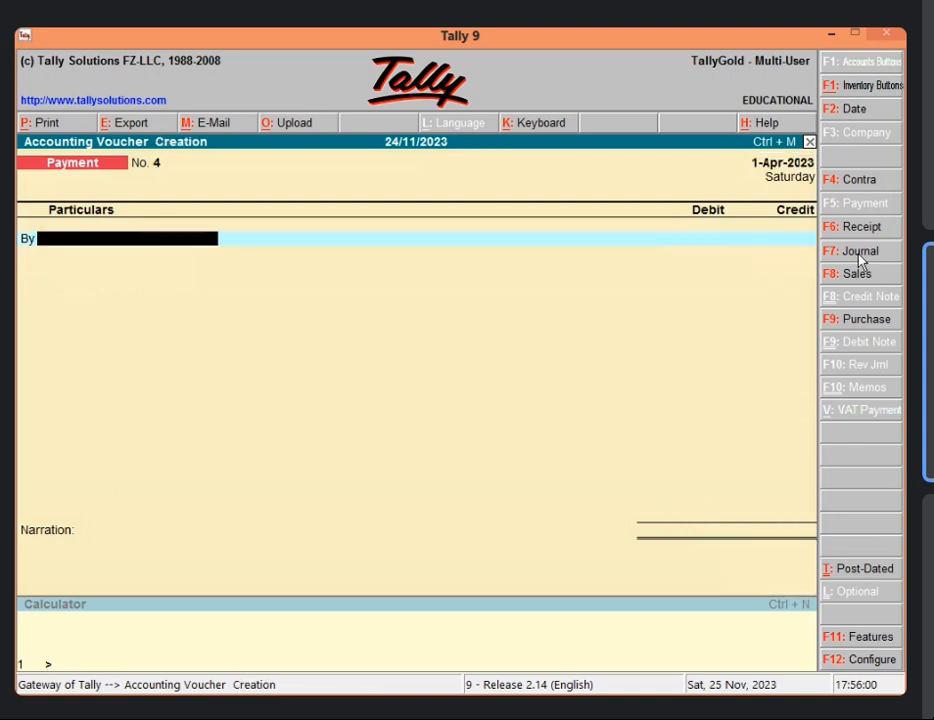
pyautogui.press('Escape')
pyautogui.press('Escape')
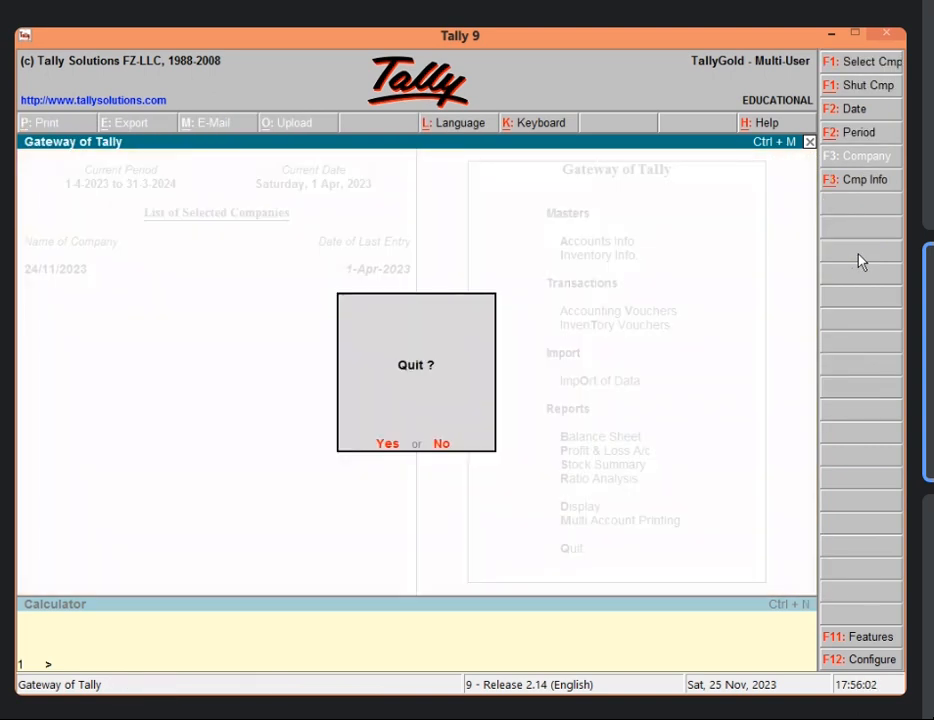
pyautogui.press('Escape')
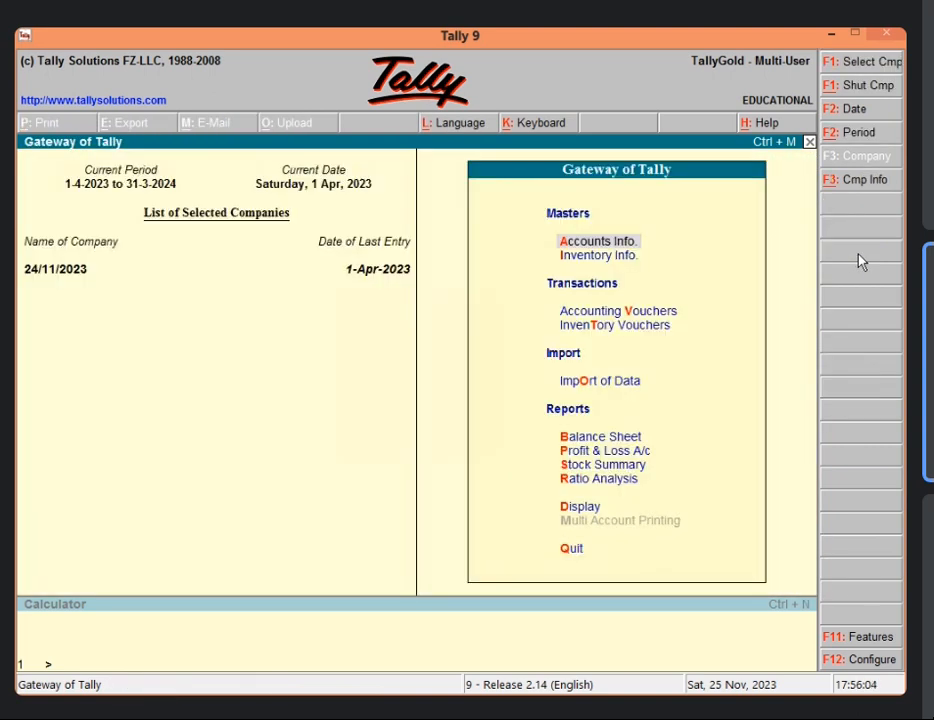